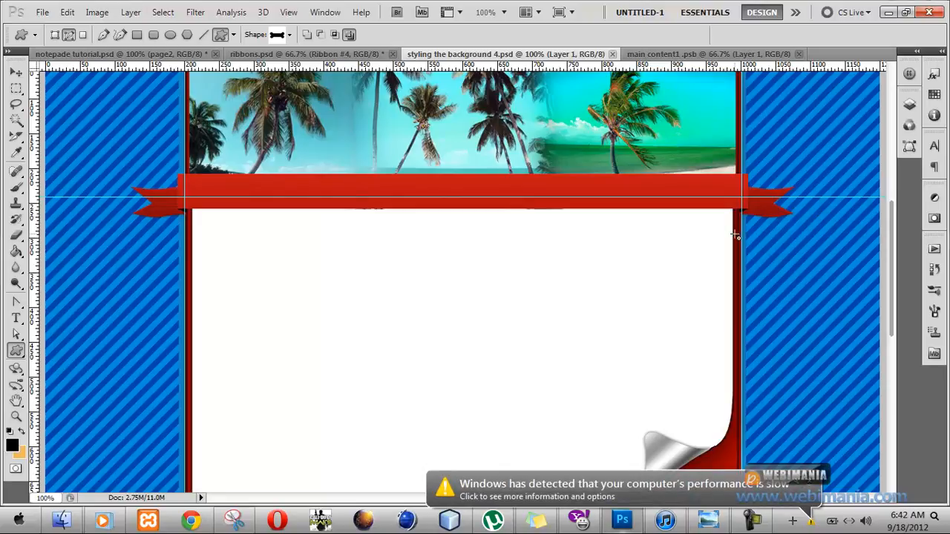
In the file explorer, open the corporate PICS folder inside RESOURCE FILES and maximize the window.
{"action": "left_click", "coordinate": [75, 529]}
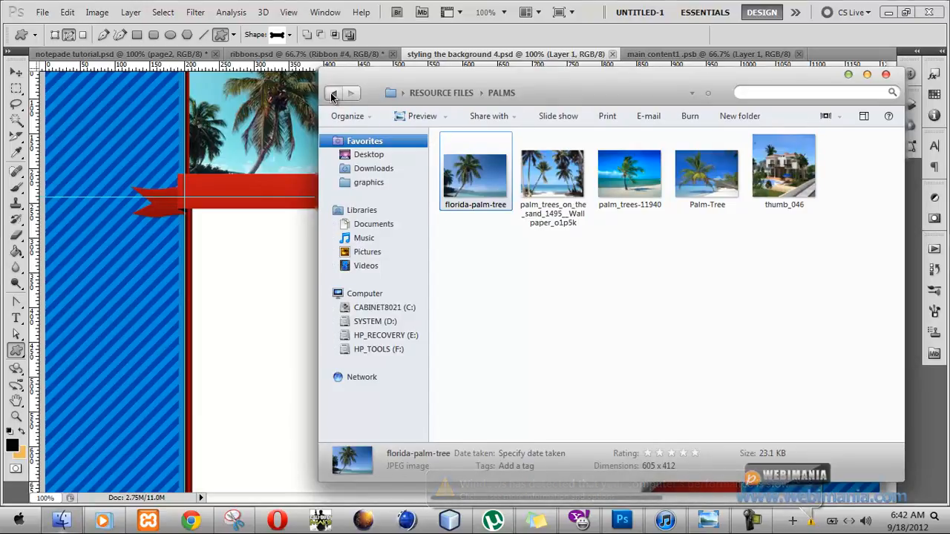
{"action": "left_click", "coordinate": [331, 93]}
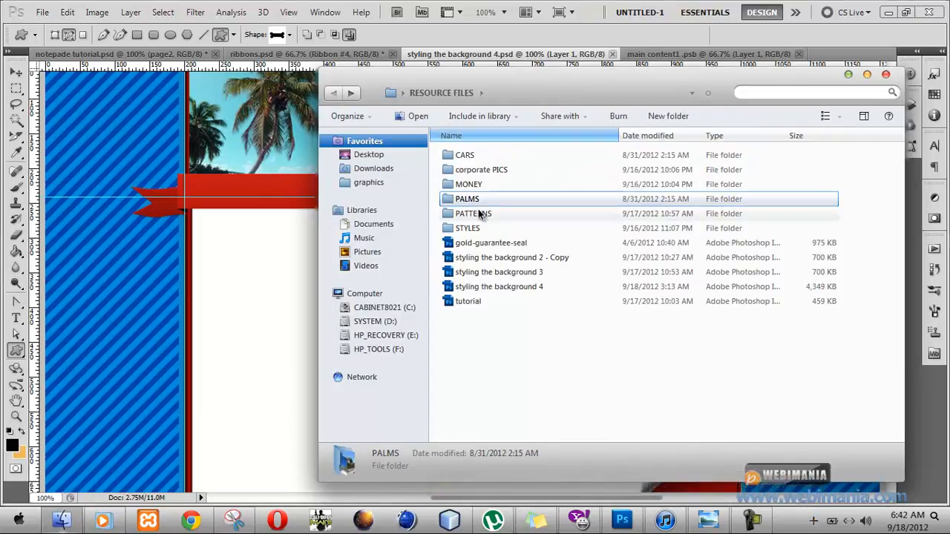
{"action": "left_click", "coordinate": [473, 170]}
{"action": "double_click", "coordinate": [473, 170]}
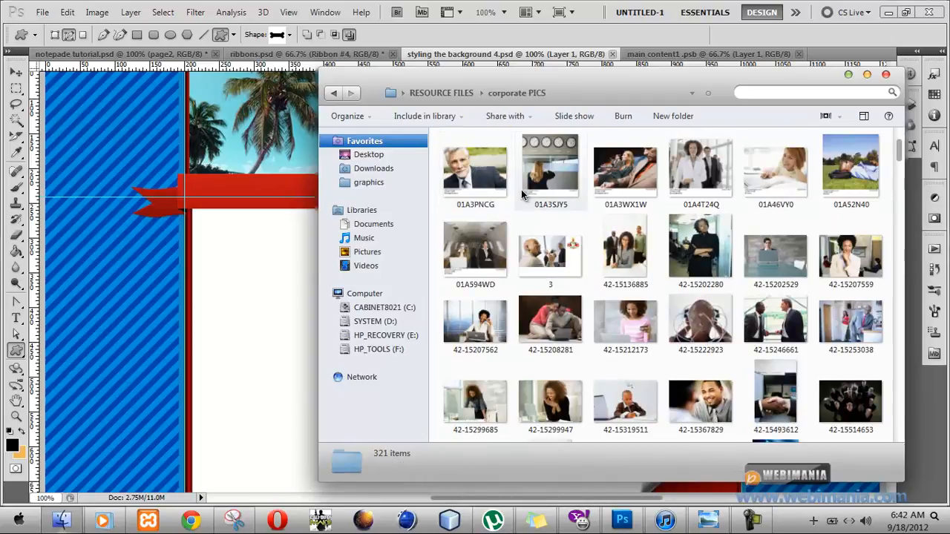
{"action": "left_click", "coordinate": [866, 74]}
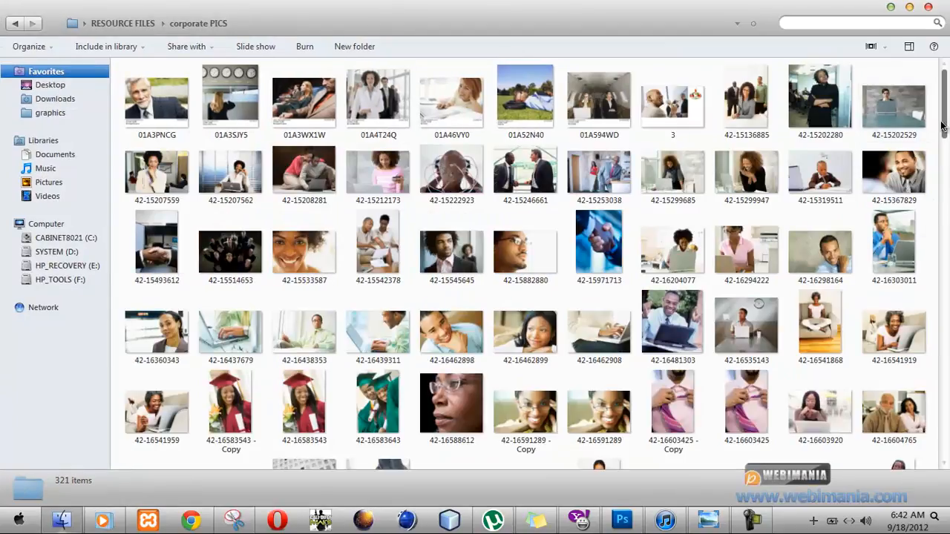
Skim the folder's thumbnails and open the first image, 01A3PNCG, in the photo viewer.
{"action": "left_click_drag", "start_coordinate": [948, 127], "coordinate": [946, 206]}
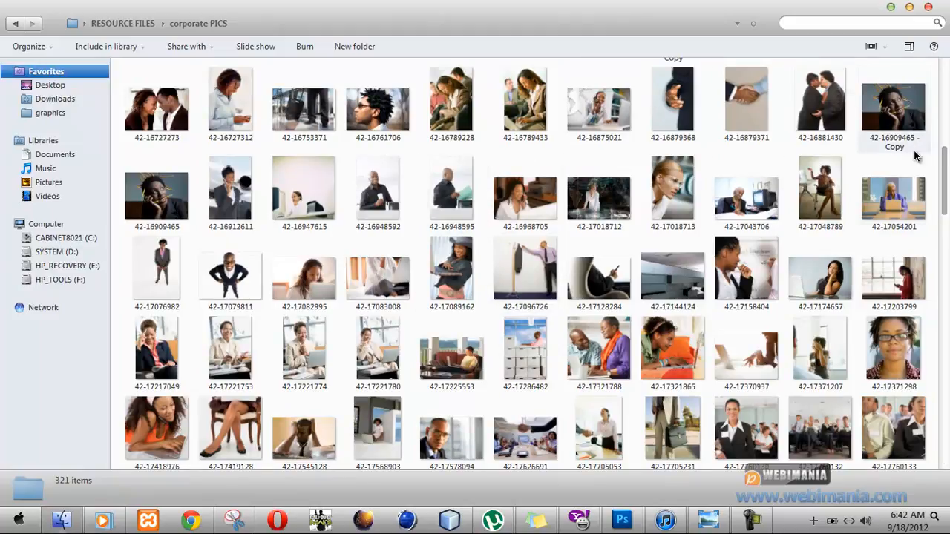
{"action": "left_click_drag", "start_coordinate": [942, 180], "coordinate": [936, 98]}
{"action": "left_click", "coordinate": [171, 97]}
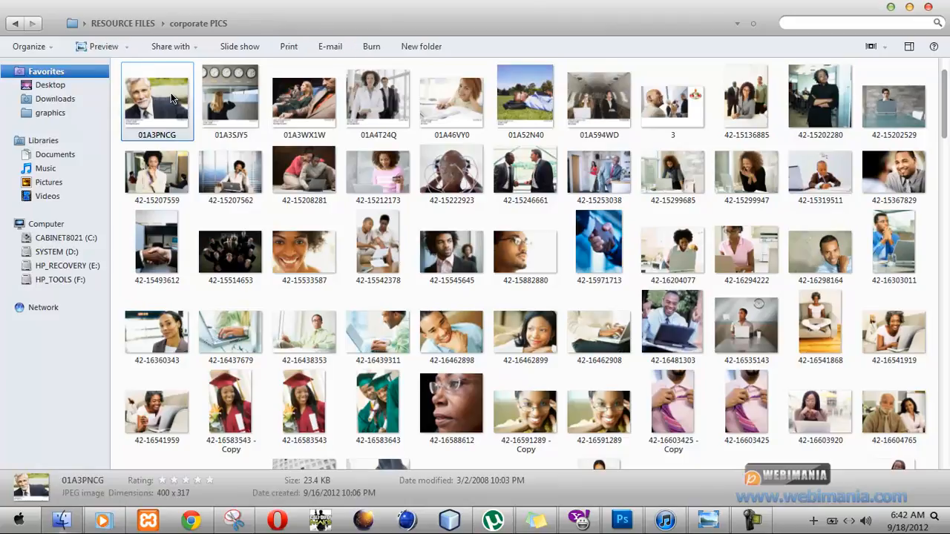
{"action": "double_click", "coordinate": [171, 97]}
{"action": "key", "text": "Right"}
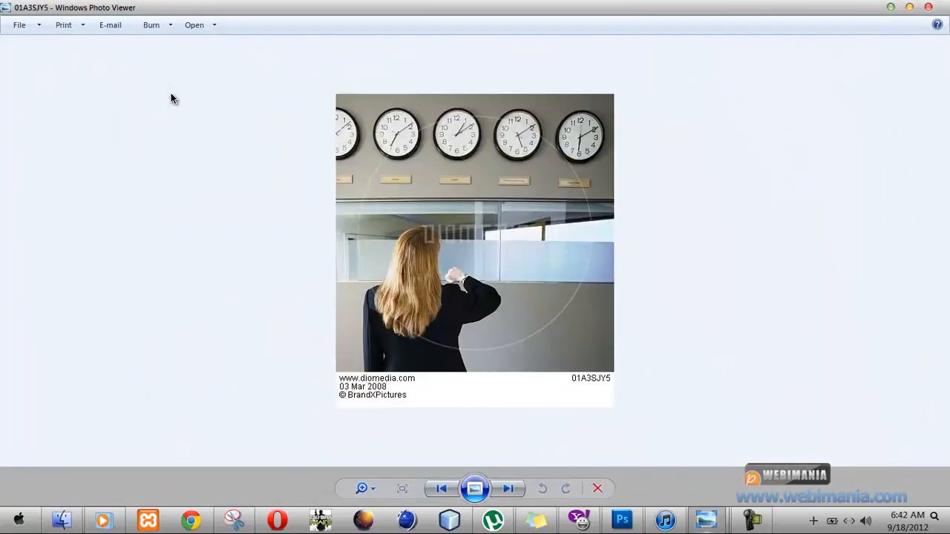
{"action": "key", "text": "Right"}
{"action": "key", "text": "Right"}
{"action": "key", "text": "Right"}
{"action": "key", "text": "Right"}
{"action": "key", "text": "Right"}
{"action": "key", "text": "Right"}
{"action": "key", "text": "Right"}
{"action": "key", "text": "Right"}
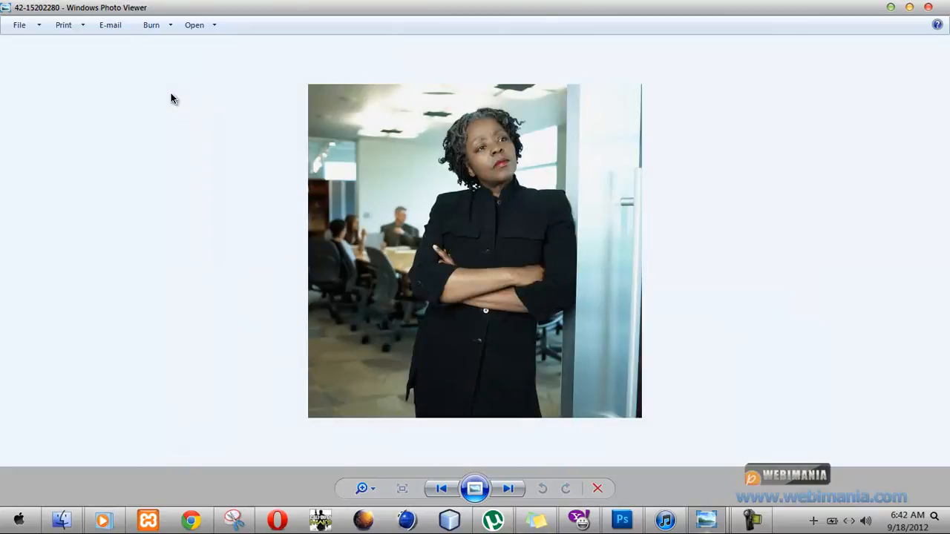
{"action": "key", "text": "Right"}
{"action": "key", "text": "Right"}
{"action": "key", "text": "Right"}
{"action": "key", "text": "Right"}
{"action": "key", "text": "Right"}
{"action": "key", "text": "Right"}
{"action": "key", "text": "Right"}
{"action": "key", "text": "Right"}
{"action": "key", "text": "Right"}
{"action": "key", "text": "Right"}
{"action": "key", "text": "Right"}
{"action": "key", "text": "Right"}
{"action": "key", "text": "Right"}
{"action": "key", "text": "Right"}
{"action": "key", "text": "Right"}
{"action": "key", "text": "Right"}
{"action": "key", "text": "Right"}
{"action": "key", "text": "Right"}
{"action": "key", "text": "Right"}
{"action": "key", "text": "Right"}
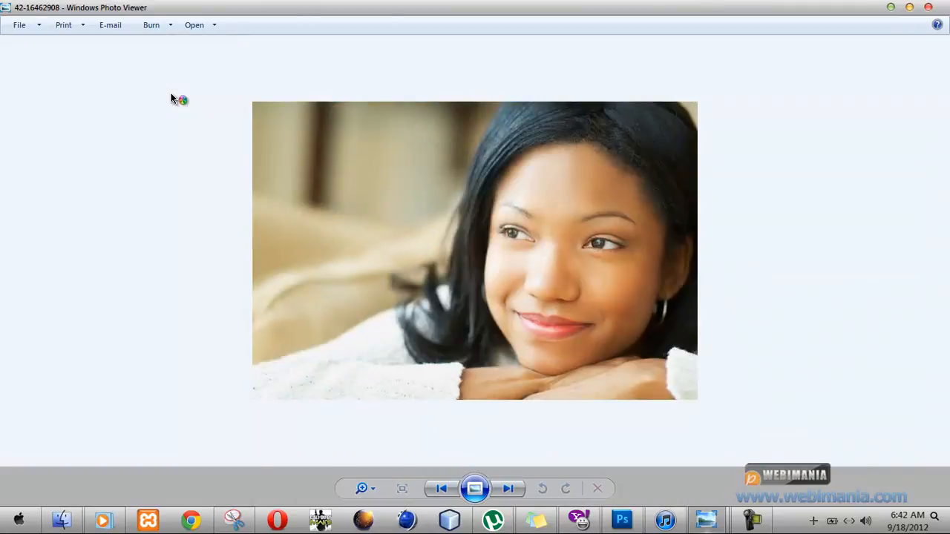
{"action": "key", "text": "Right"}
{"action": "key", "text": "Right"}
{"action": "key", "text": "Right"}
{"action": "key", "text": "Right"}
{"action": "key", "text": "Right"}
{"action": "key", "text": "Right"}
{"action": "key", "text": "Right"}
{"action": "key", "text": "Right"}
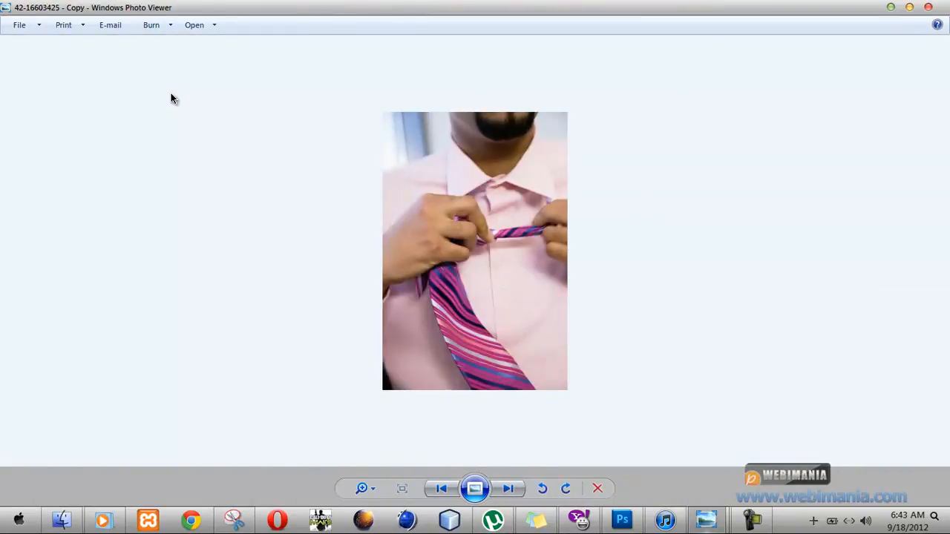
{"action": "key", "text": "Right"}
{"action": "key", "text": "Right"}
{"action": "key", "text": "Right"}
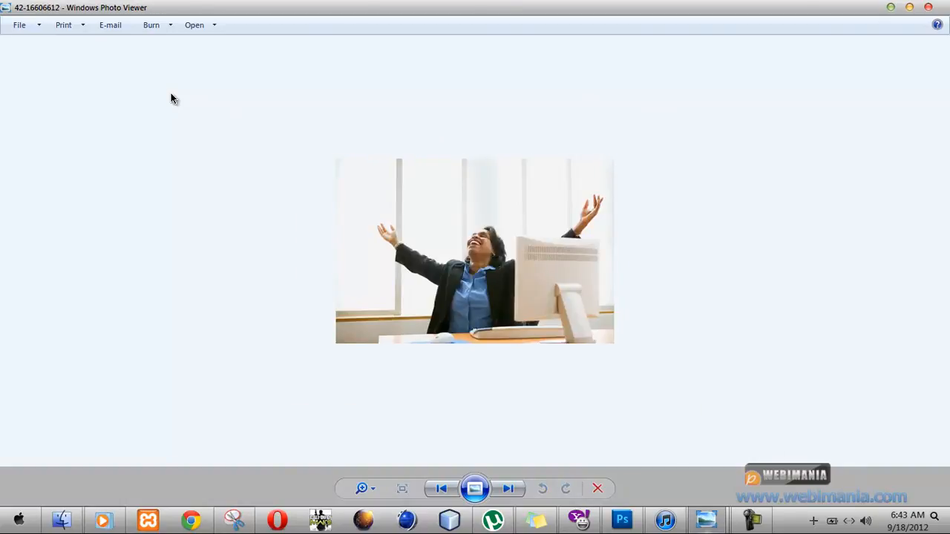
{"action": "key", "text": "Right"}
{"action": "key", "text": "Right"}
{"action": "key", "text": "Right"}
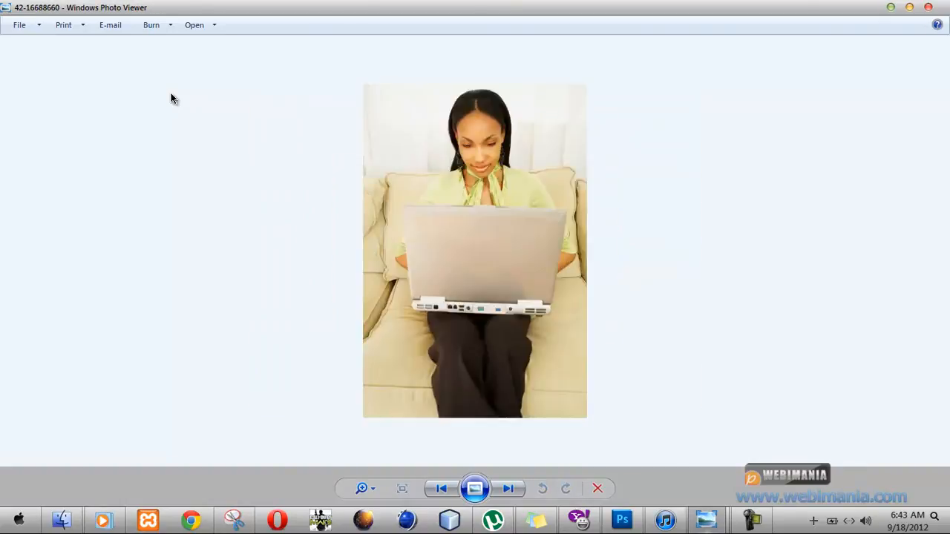
{"action": "key", "text": "Right"}
{"action": "key", "text": "Right"}
{"action": "key", "text": "Right"}
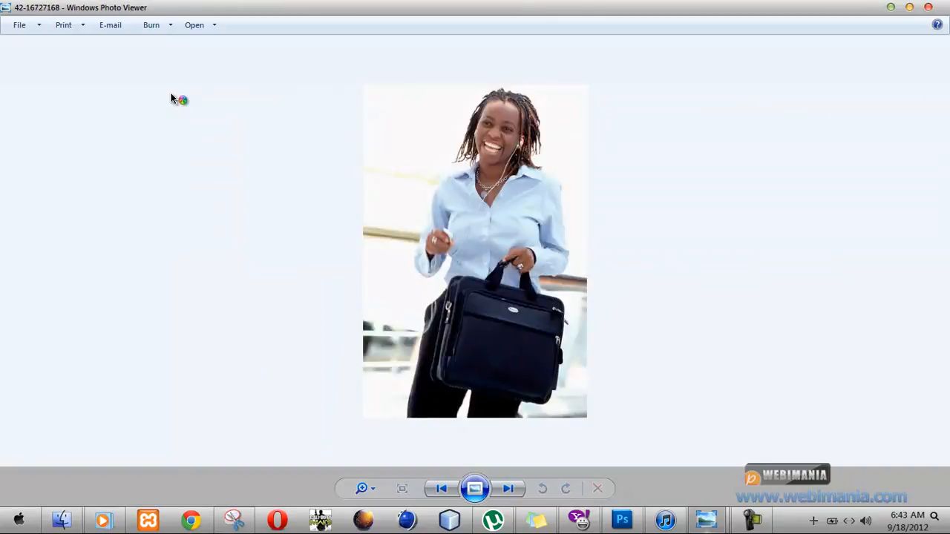
{"action": "key", "text": "Right"}
{"action": "key", "text": "Right"}
{"action": "key", "text": "Right"}
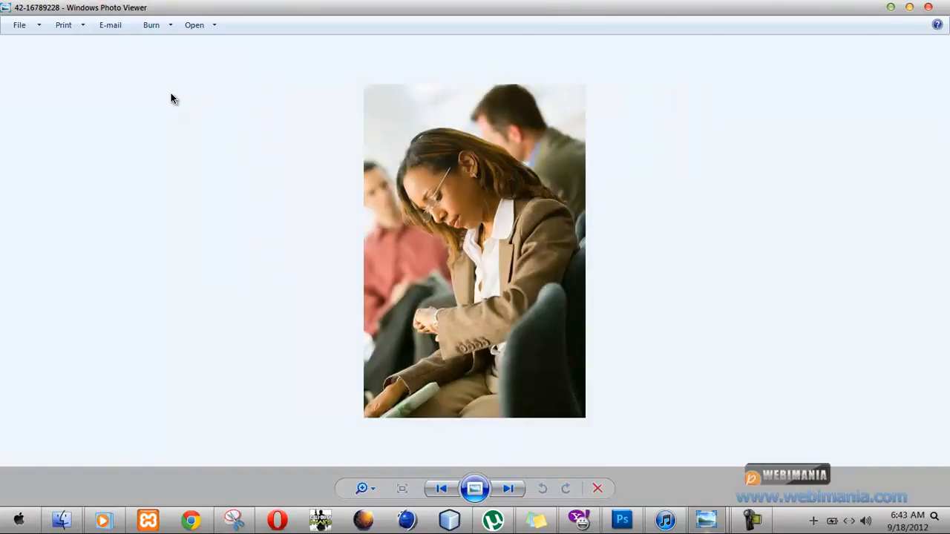
{"action": "key", "text": "Right"}
{"action": "key", "text": "Right"}
{"action": "key", "text": "Right"}
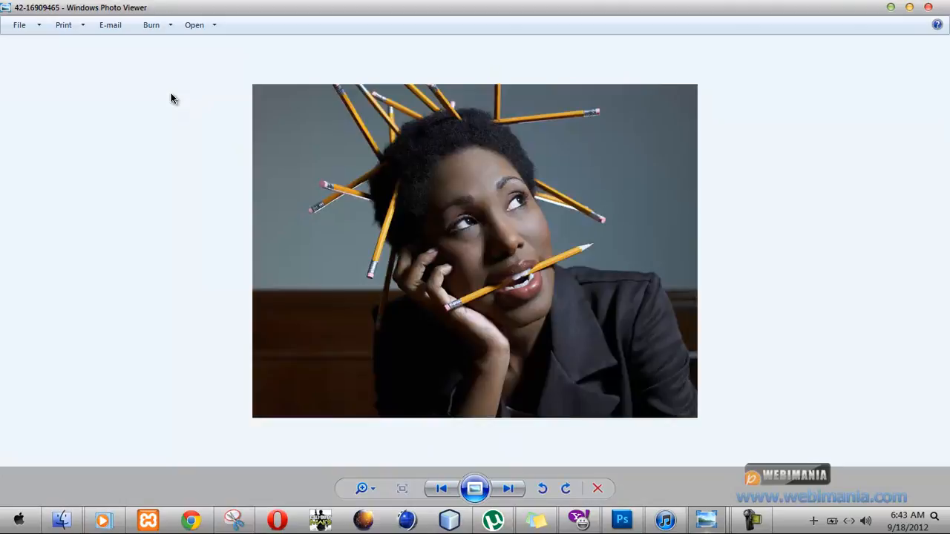
{"action": "key", "text": "Right"}
{"action": "key", "text": "Right"}
{"action": "key", "text": "Right"}
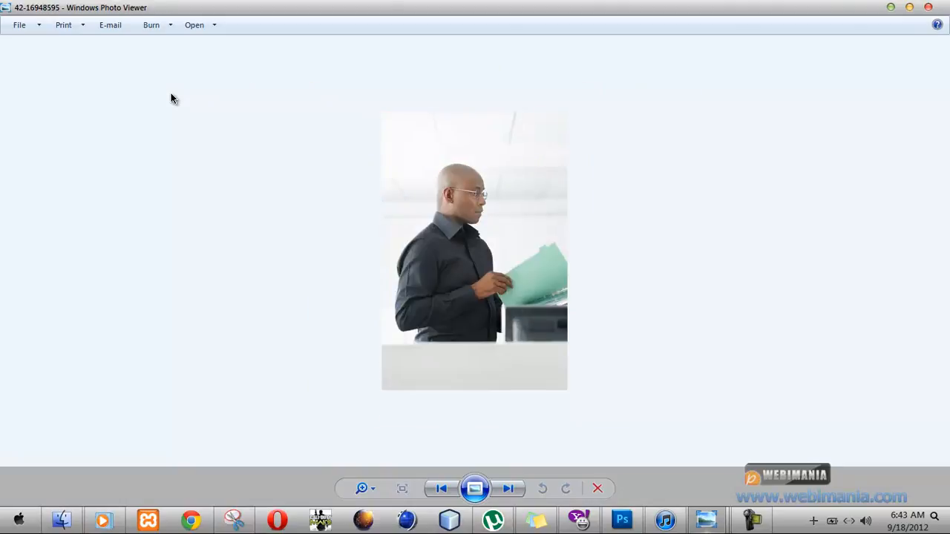
{"action": "key", "text": "Right"}
{"action": "key", "text": "Right"}
{"action": "key", "text": "Right"}
{"action": "key", "text": "Right"}
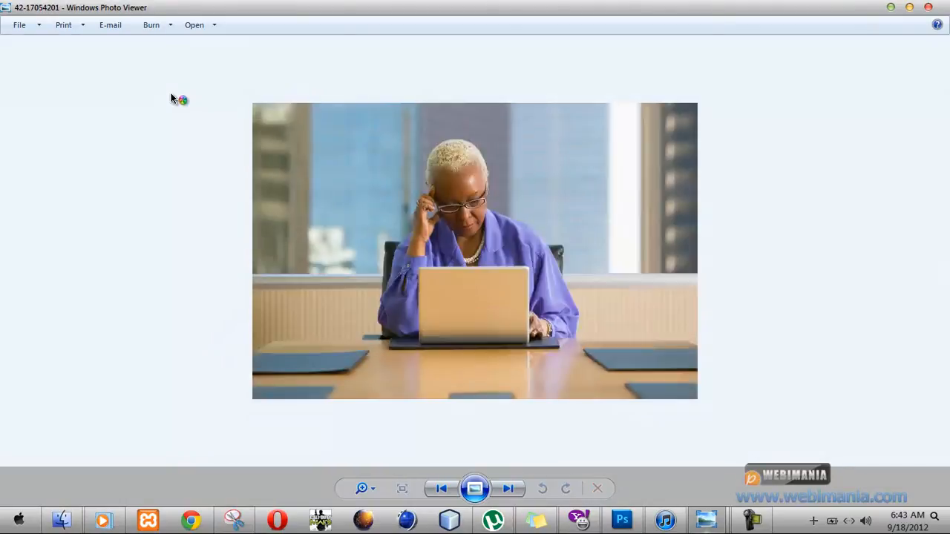
{"action": "key", "text": "Right"}
{"action": "key", "text": "Right"}
{"action": "key", "text": "Right"}
{"action": "key", "text": "Right"}
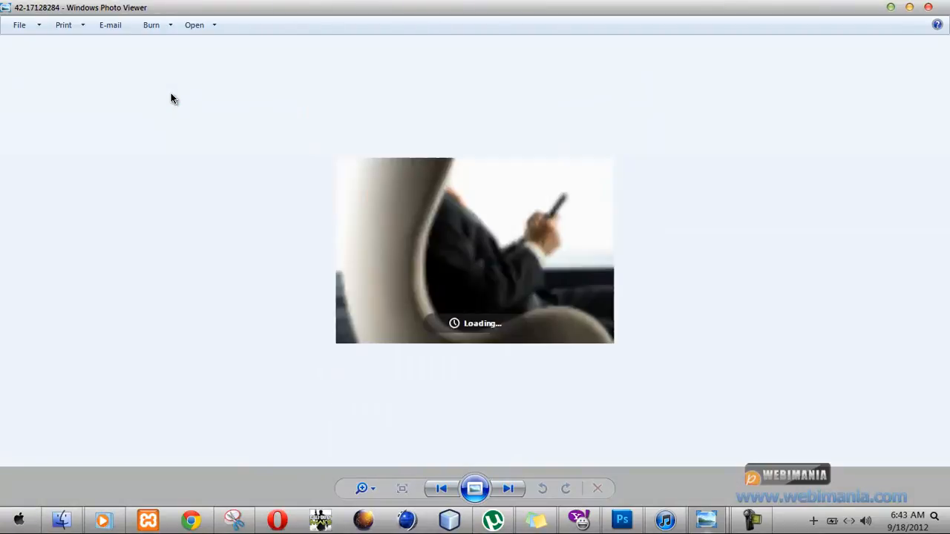
{"action": "key", "text": "Right"}
{"action": "key", "text": "Right"}
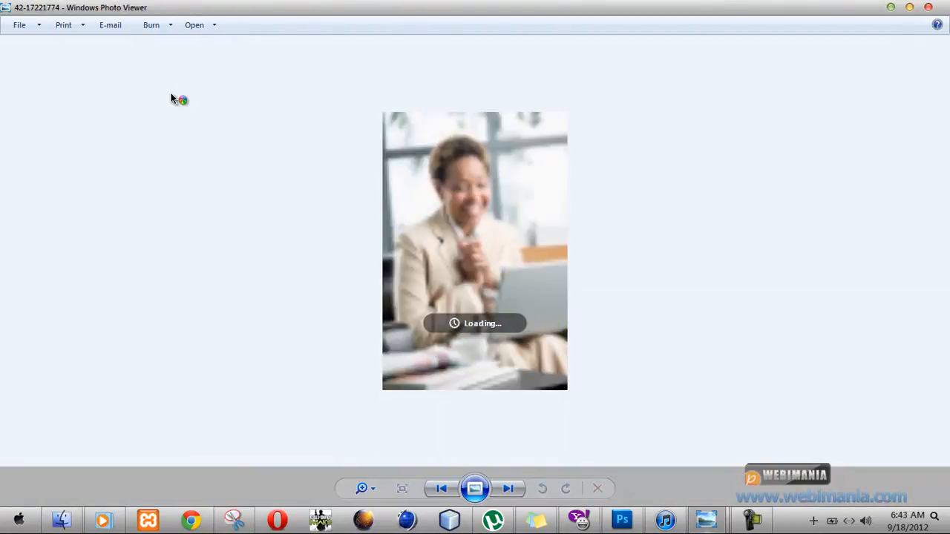
{"action": "key", "text": "Right"}
{"action": "key", "text": "Right"}
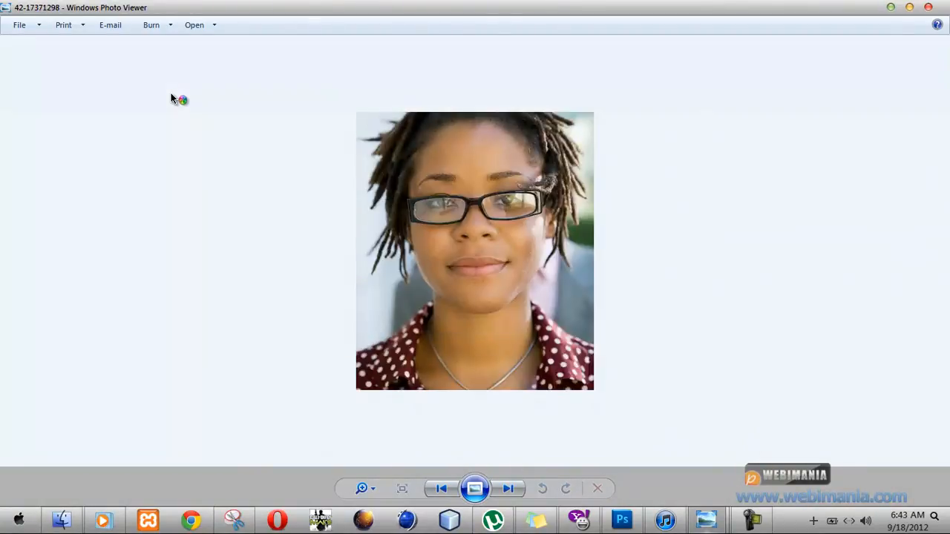
{"action": "key", "text": "Right"}
{"action": "key", "text": "Right"}
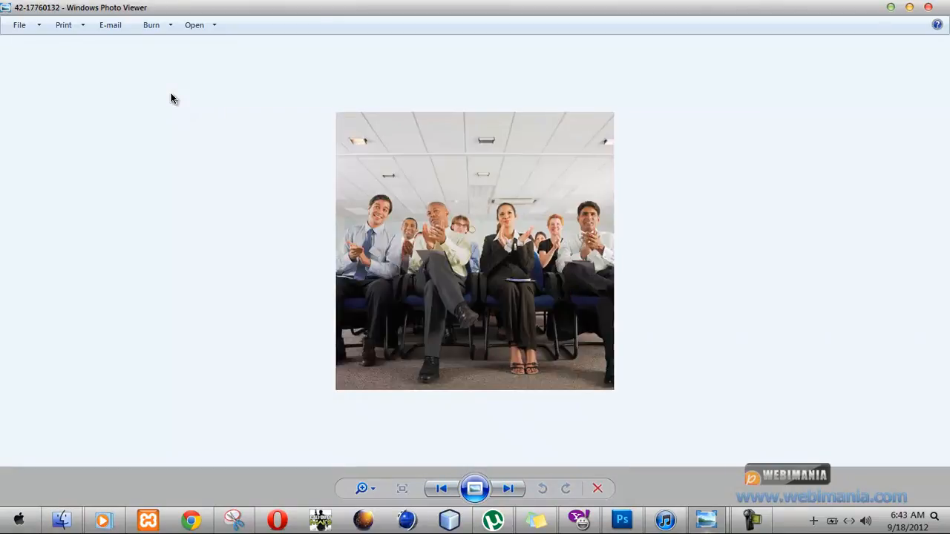
{"action": "key", "text": "Right"}
{"action": "key", "text": "Right"}
{"action": "key", "text": "Right"}
{"action": "key", "text": "Right"}
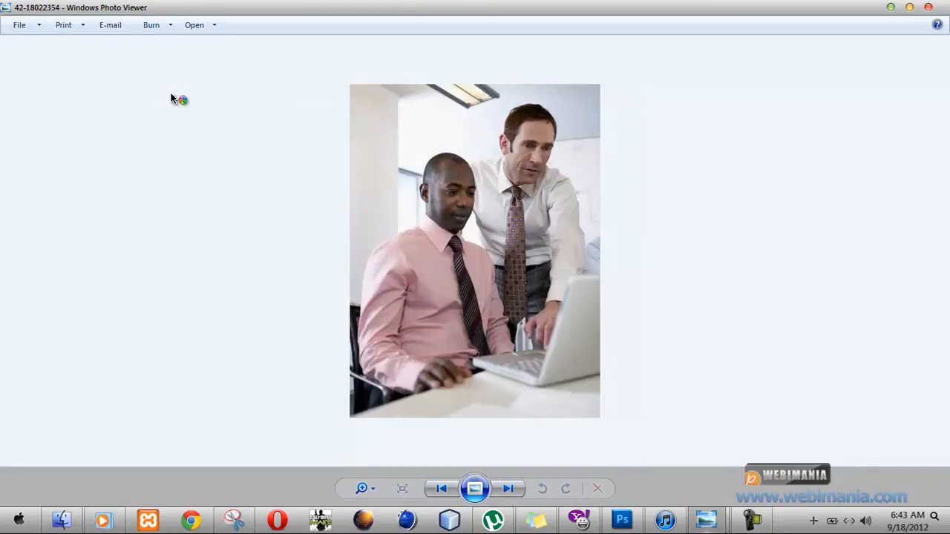
{"action": "key", "text": "Right"}
{"action": "key", "text": "Right"}
{"action": "key", "text": "Right"}
{"action": "key", "text": "Right"}
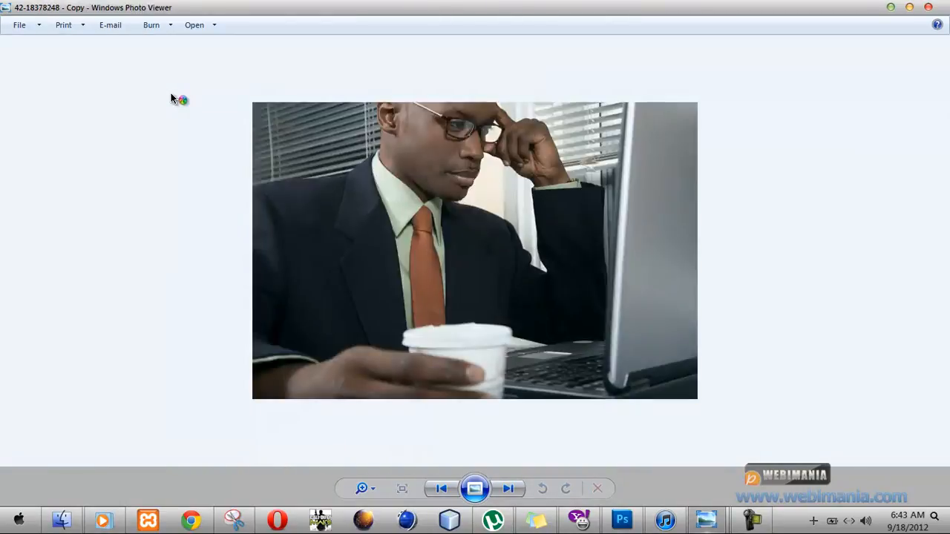
{"action": "key", "text": "Right"}
{"action": "key", "text": "Right"}
{"action": "key", "text": "Right"}
{"action": "key", "text": "Right"}
{"action": "key", "text": "Right"}
{"action": "key", "text": "Right"}
{"action": "key", "text": "Right"}
{"action": "key", "text": "Right"}
{"action": "key", "text": "Right"}
{"action": "key", "text": "Right"}
{"action": "key", "text": "Right"}
{"action": "key", "text": "Right"}
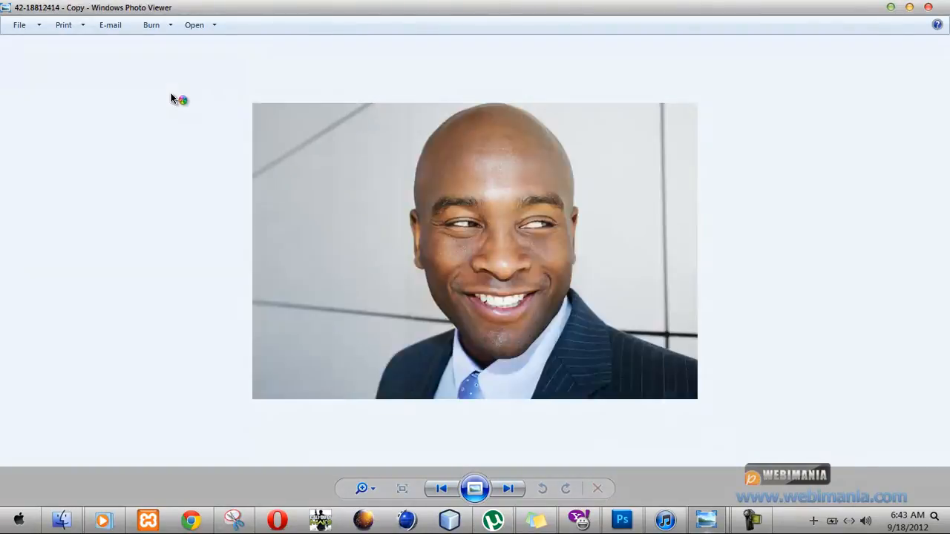
{"action": "key", "text": "Right"}
{"action": "key", "text": "Right"}
{"action": "key", "text": "Right"}
{"action": "key", "text": "Right"}
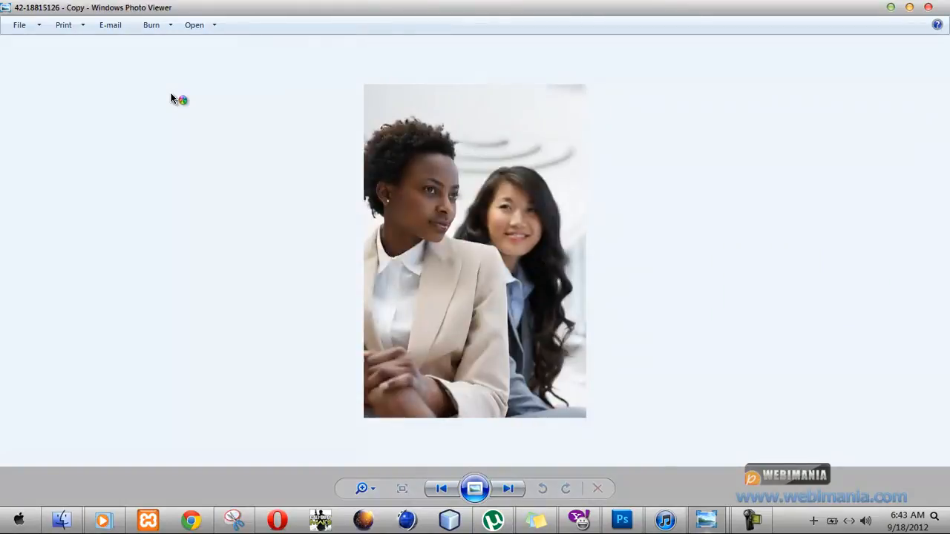
{"action": "key", "text": "Right"}
{"action": "key", "text": "Right"}
{"action": "key", "text": "Right"}
{"action": "key", "text": "Right"}
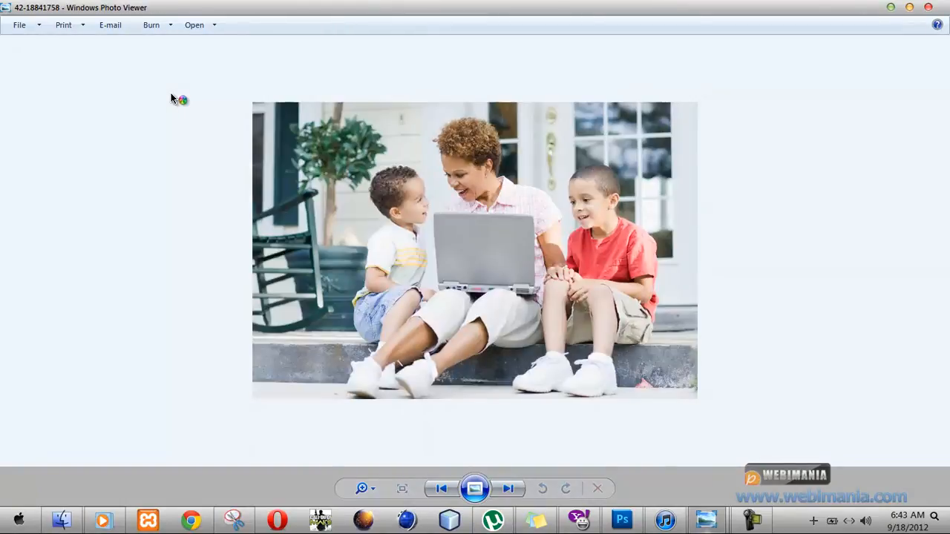
{"action": "key", "text": "Right"}
{"action": "key", "text": "Left"}
{"action": "key", "text": "Left"}
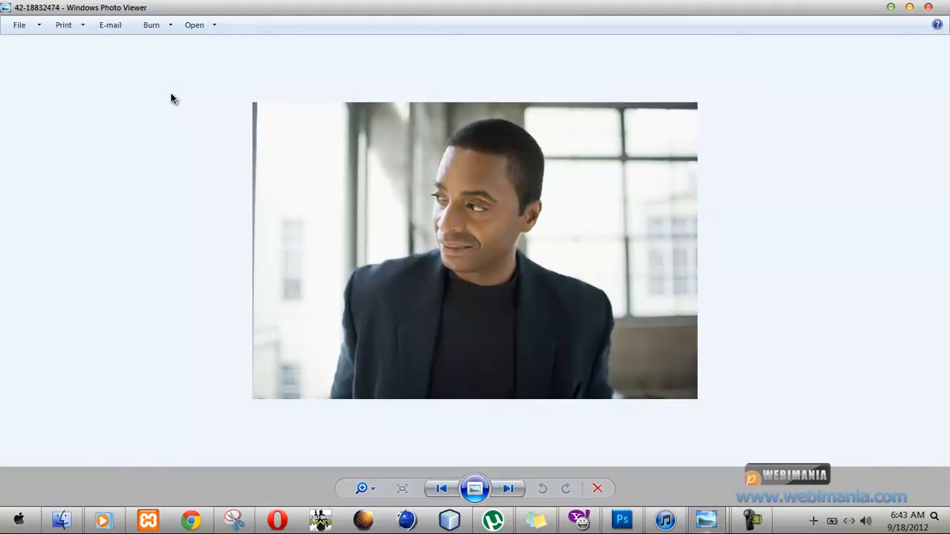
{"action": "key", "text": "Right"}
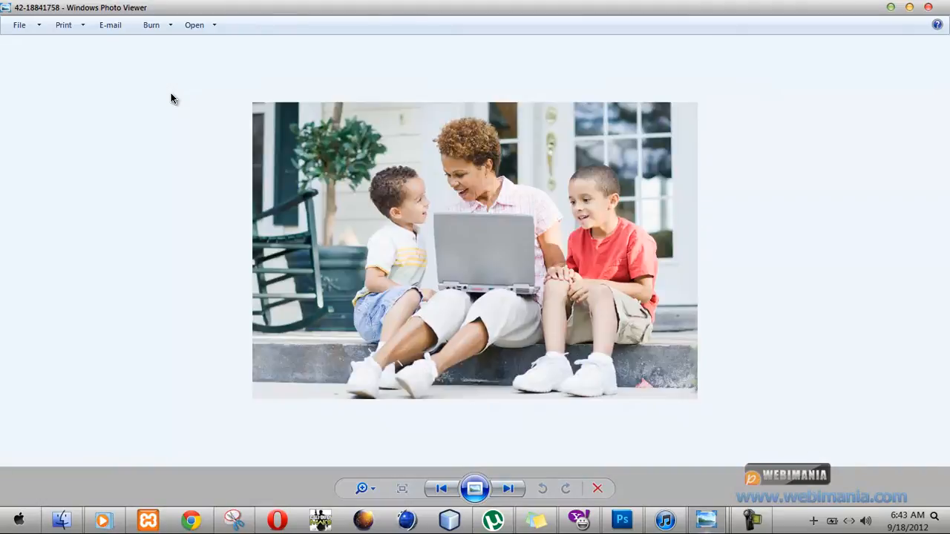
{"action": "key", "text": "Right"}
{"action": "key", "text": "Right"}
{"action": "key", "text": "Right"}
{"action": "key", "text": "Right"}
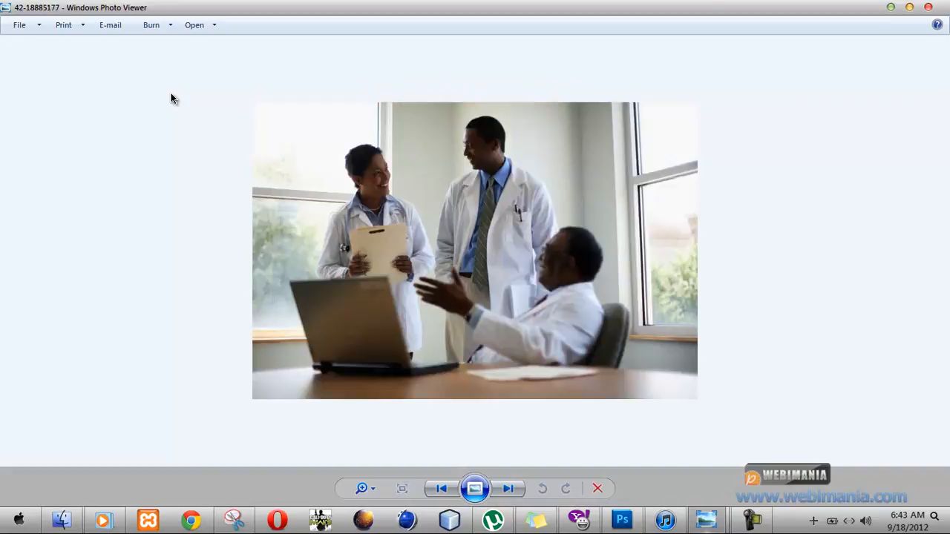
{"action": "key", "text": "Right"}
{"action": "key", "text": "Right"}
{"action": "key", "text": "Right"}
{"action": "key", "text": "Right"}
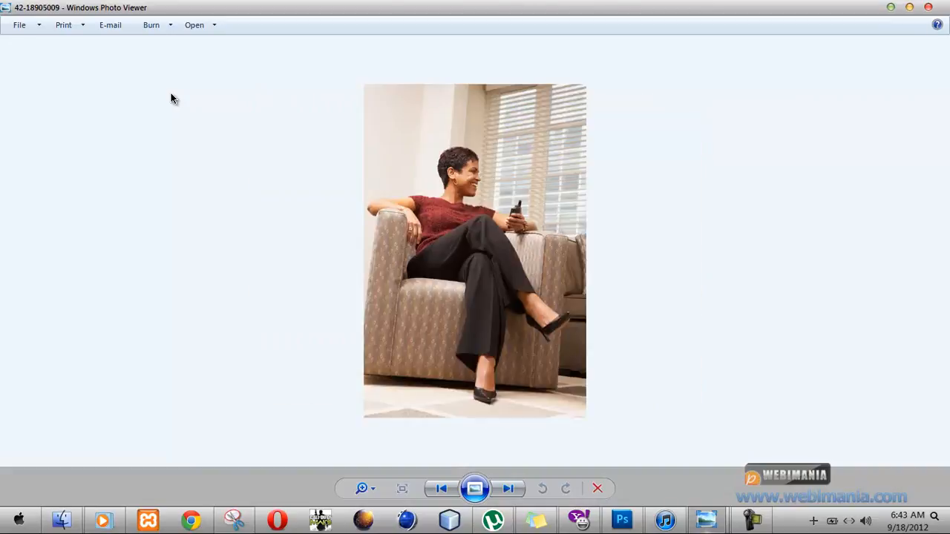
{"action": "key", "text": "Right"}
{"action": "key", "text": "Right"}
{"action": "key", "text": "Right"}
{"action": "key", "text": "Right"}
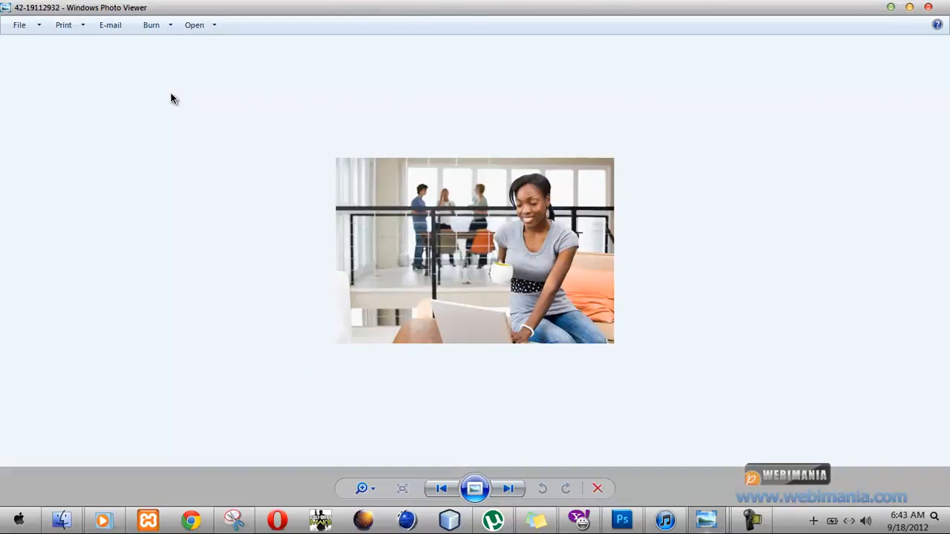
{"action": "key", "text": "Right"}
{"action": "key", "text": "Right"}
{"action": "key", "text": "Right"}
{"action": "key", "text": "Right"}
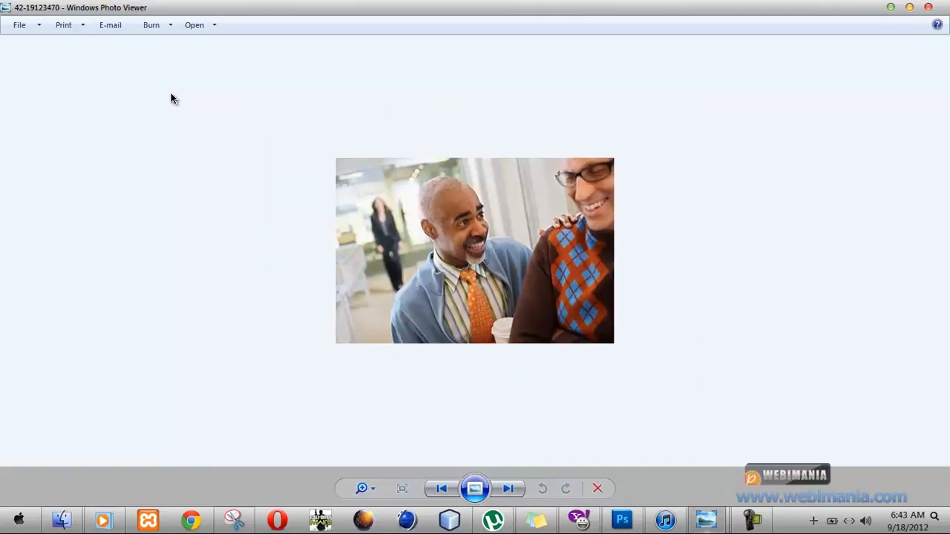
{"action": "key", "text": "Right"}
{"action": "key", "text": "Right"}
{"action": "key", "text": "Right"}
{"action": "key", "text": "Right"}
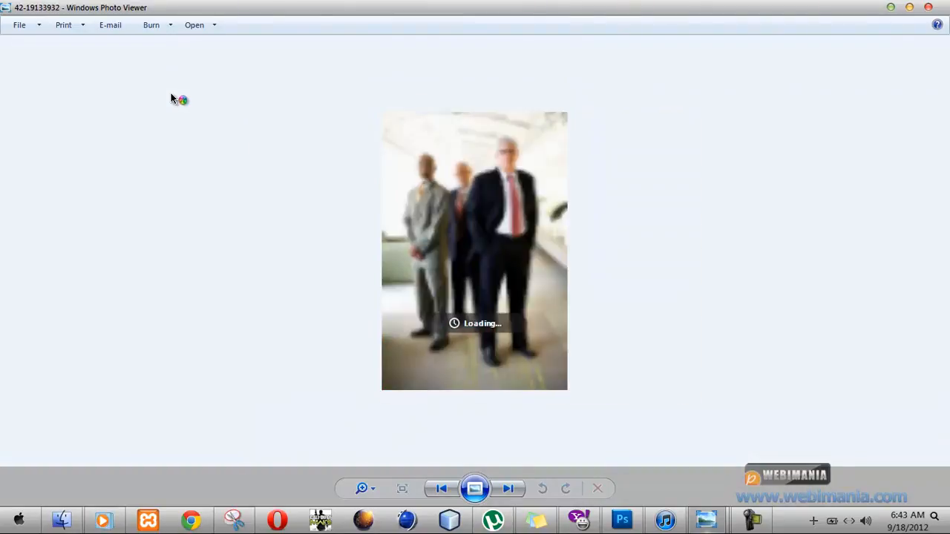
{"action": "key", "text": "Right"}
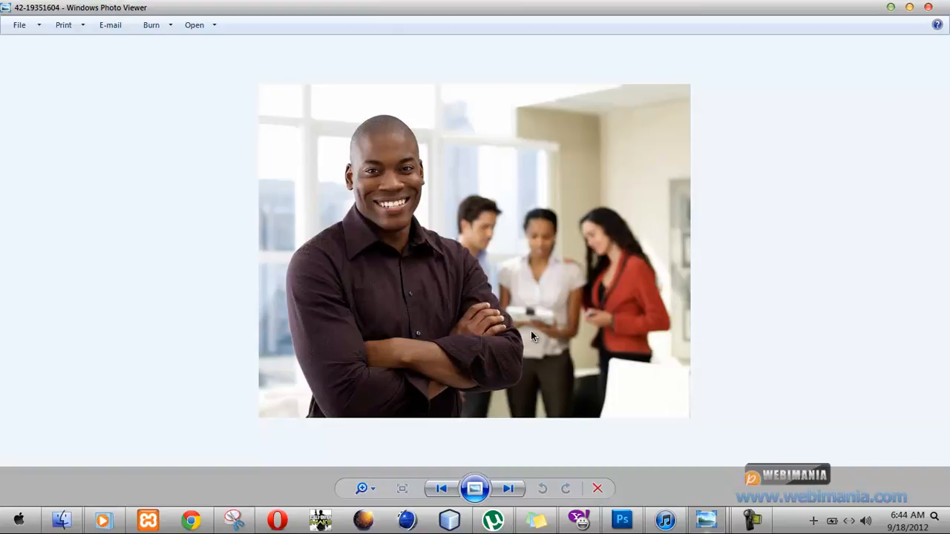
{"action": "right_click", "coordinate": [528, 191]}
{"action": "mouse_move", "coordinate": [568, 198]}
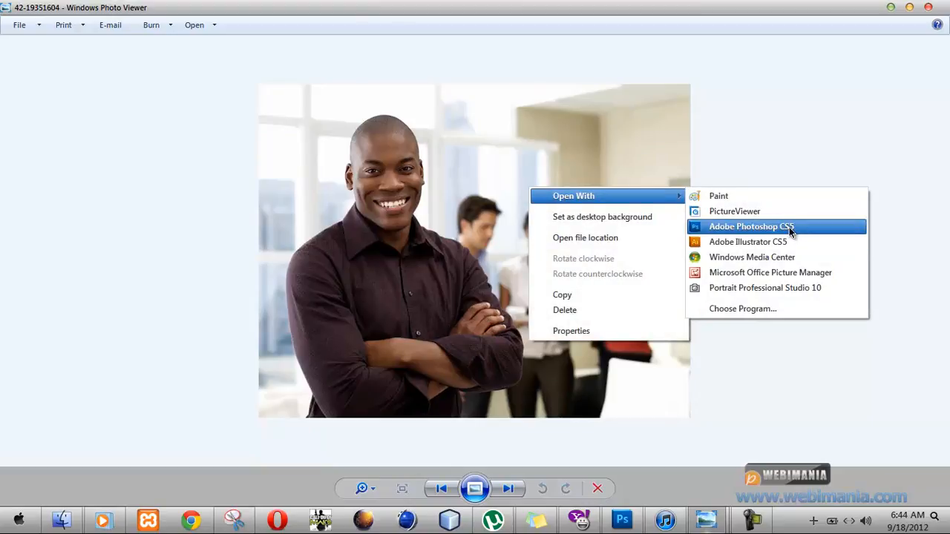
{"action": "left_click", "coordinate": [650, 142]}
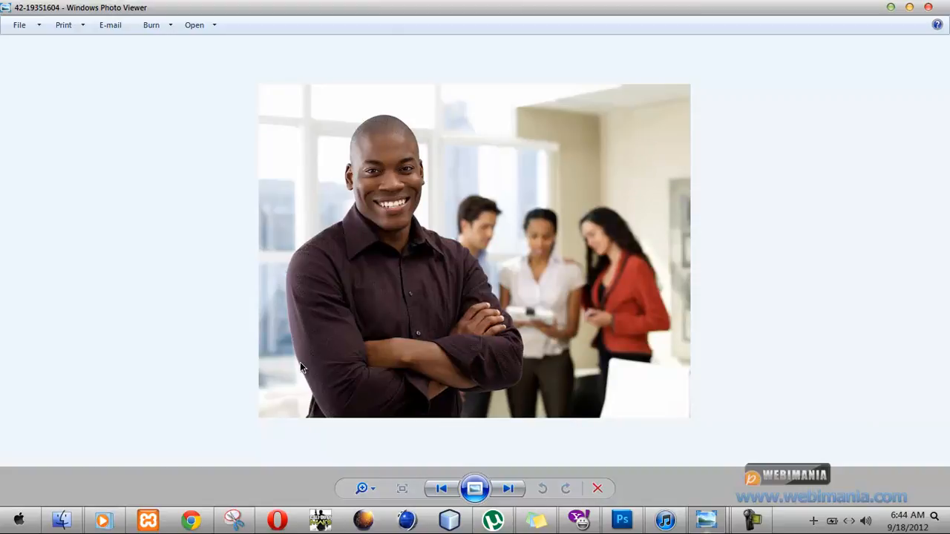
{"action": "right_click", "coordinate": [570, 229]}
{"action": "mouse_move", "coordinate": [724, 238]}
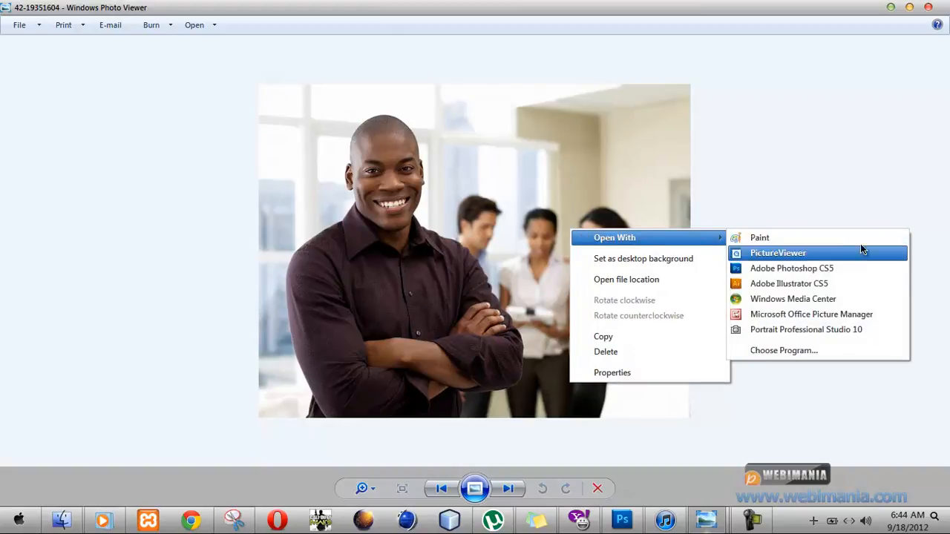
{"action": "left_click", "coordinate": [838, 268]}
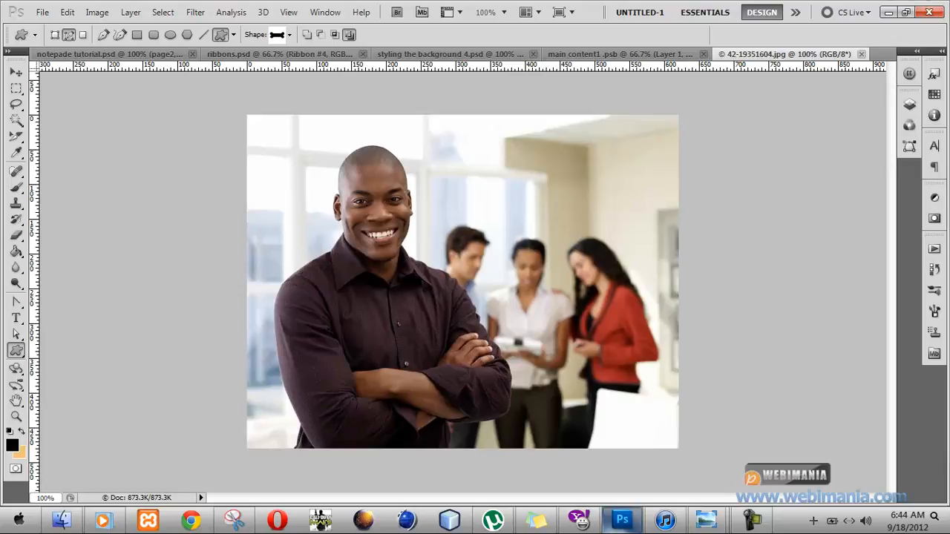
Try selecting the window areas around the smiling man's head with the Magic Wand at tolerance 9, adding region by region.
{"action": "left_click", "coordinate": [16, 121]}
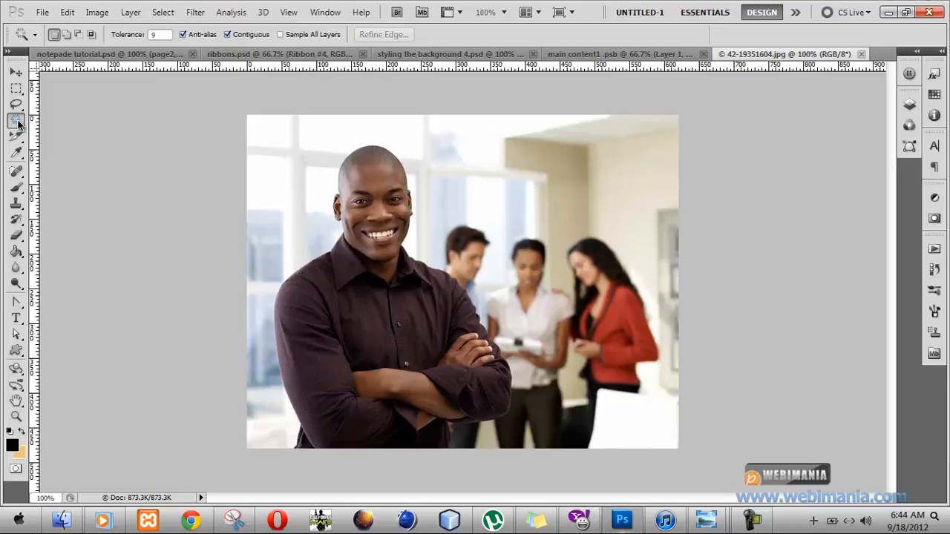
{"action": "left_click", "coordinate": [291, 197]}
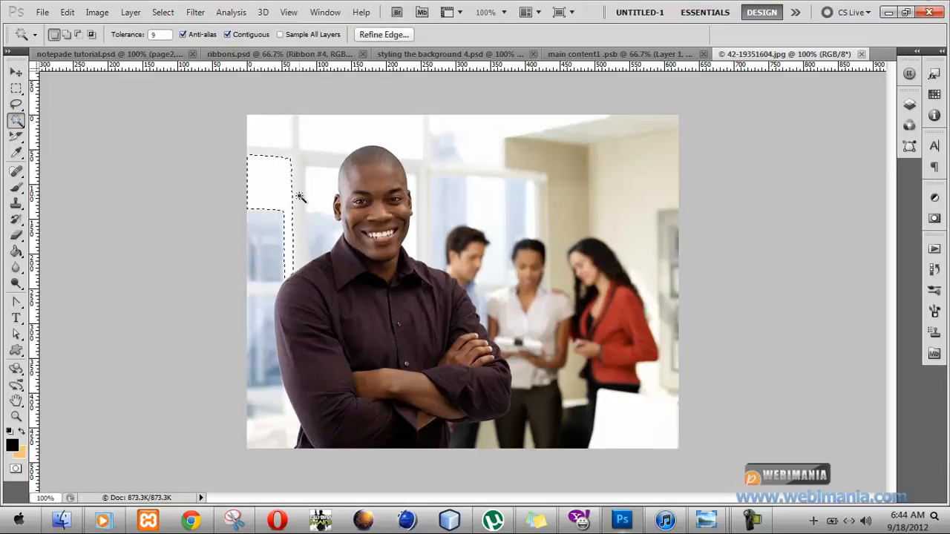
{"action": "key", "text": "ctrl+d"}
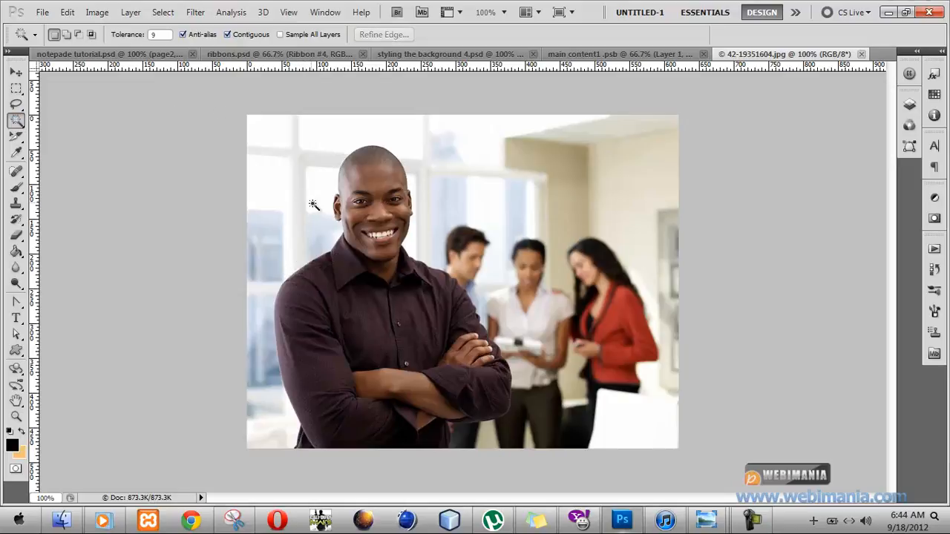
{"action": "left_click", "coordinate": [313, 209]}
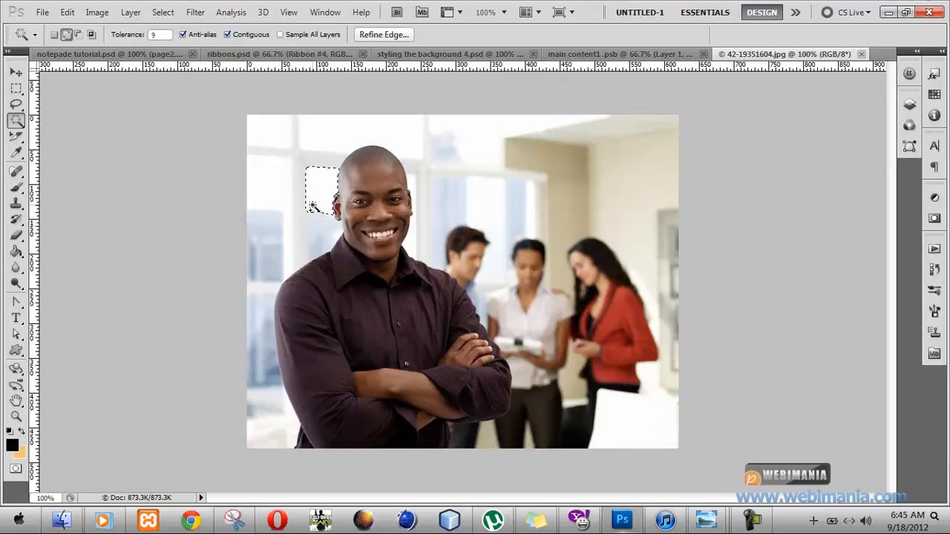
{"action": "left_click", "coordinate": [310, 229], "text": "shift"}
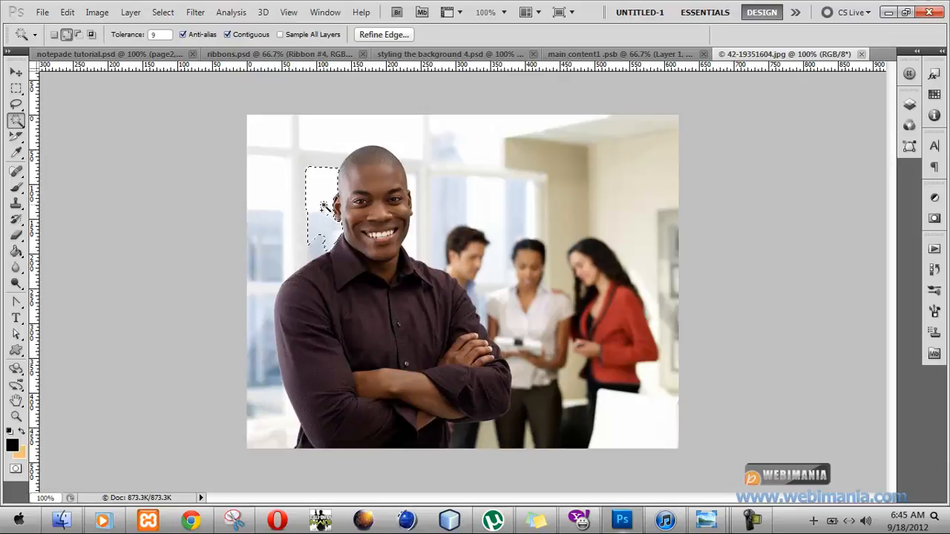
{"action": "left_click", "coordinate": [308, 241]}
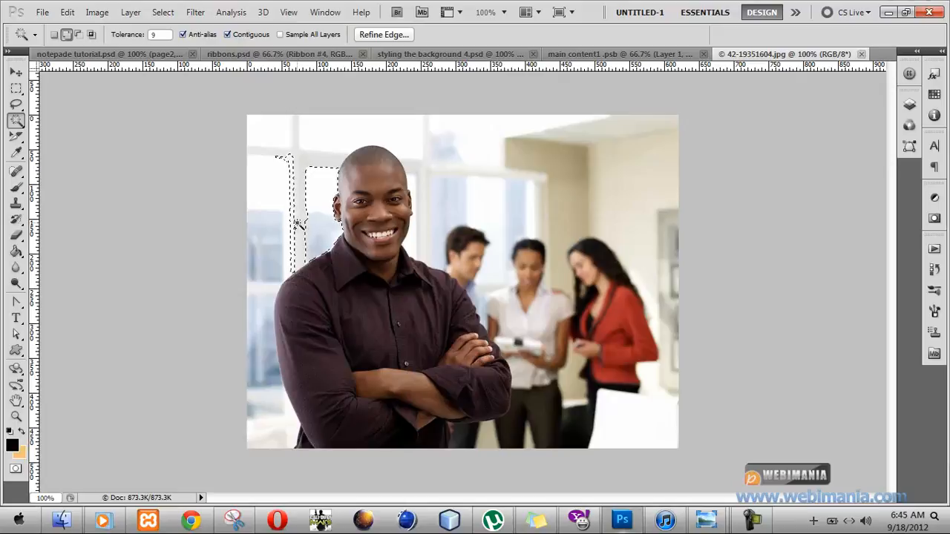
Try selecting the windows and walls with the Magic Wand at tolerance 32, and drop the selection.
{"action": "left_click", "coordinate": [157, 35]}
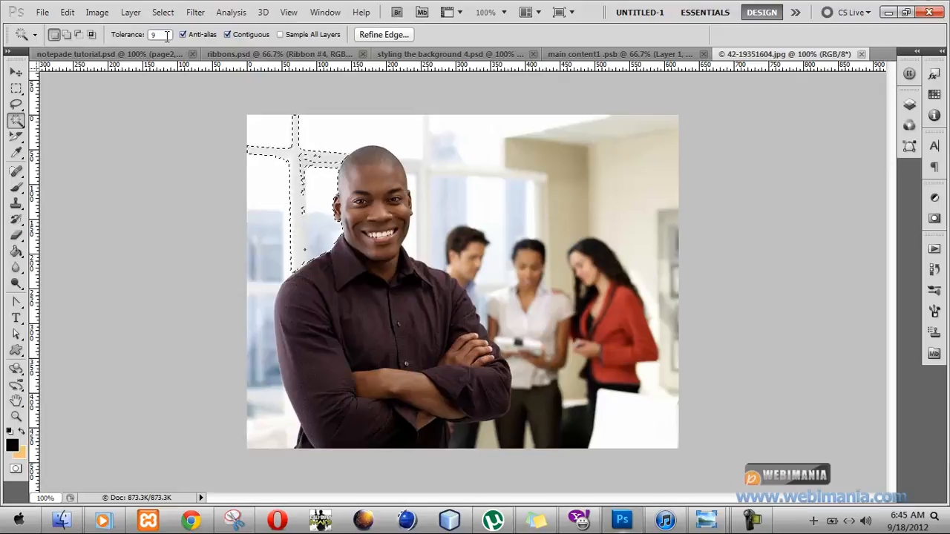
{"action": "type", "text": "32"}
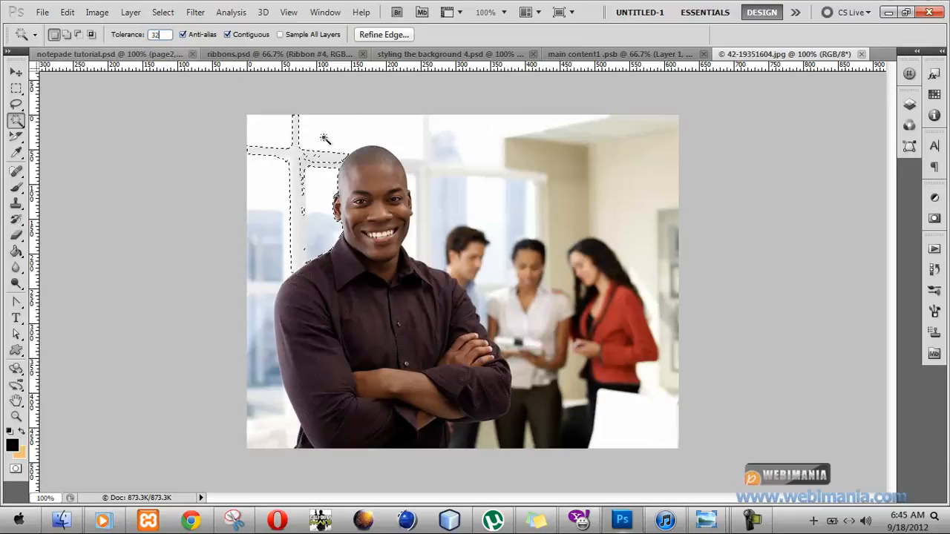
{"action": "left_click", "coordinate": [318, 143], "text": "shift"}
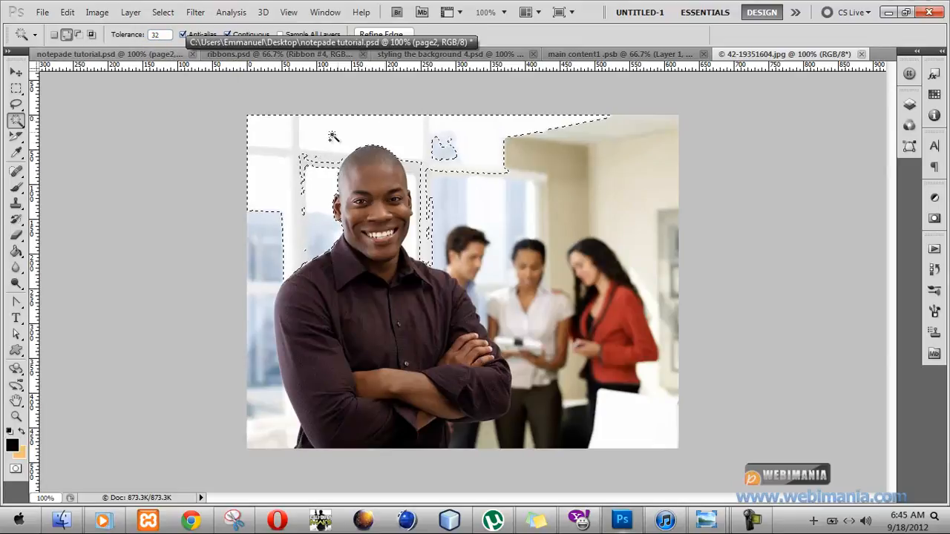
{"action": "left_click", "coordinate": [560, 188], "text": "shift"}
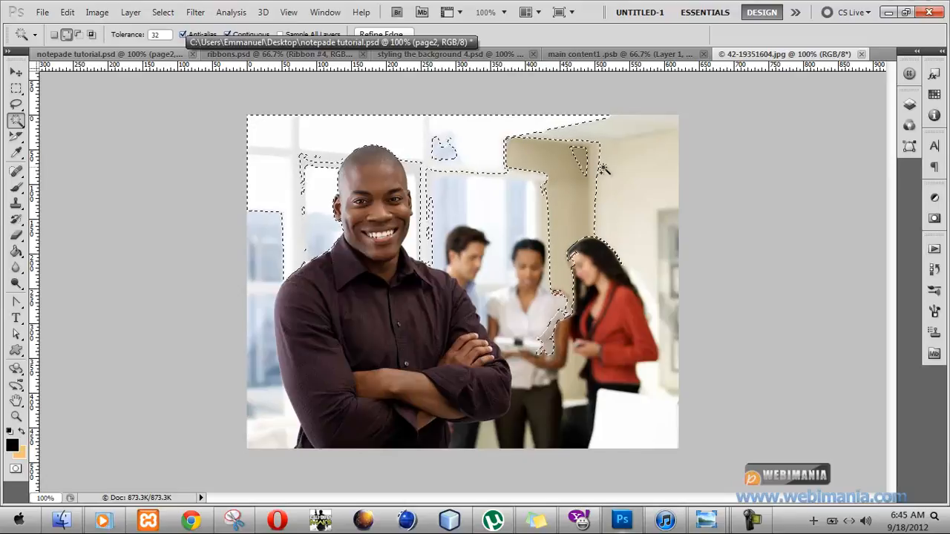
{"action": "left_click", "coordinate": [607, 205], "text": "shift"}
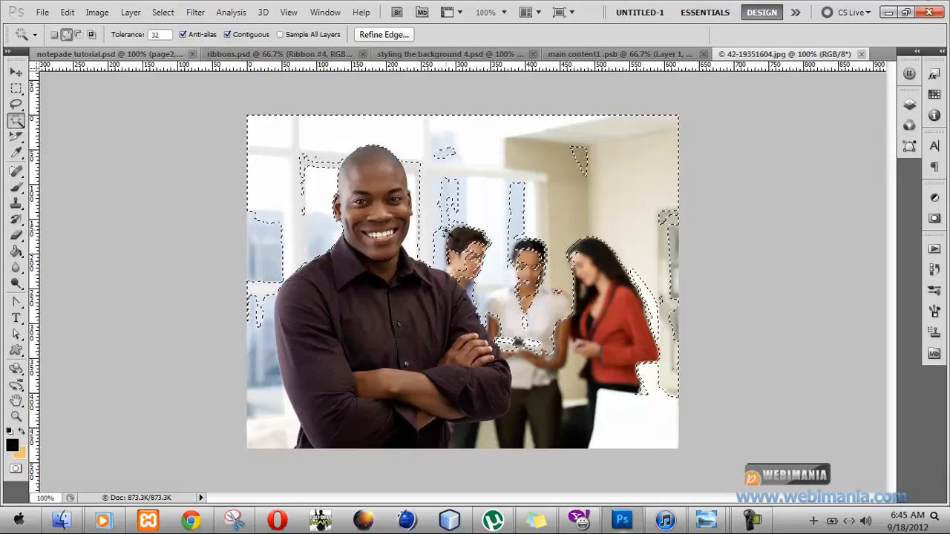
{"action": "left_click", "coordinate": [444, 230]}
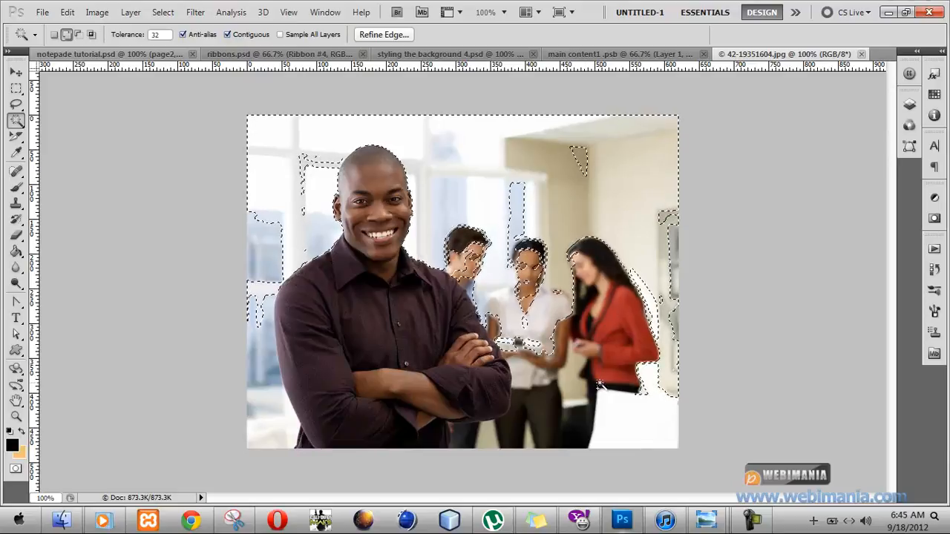
{"action": "left_click", "coordinate": [642, 455]}
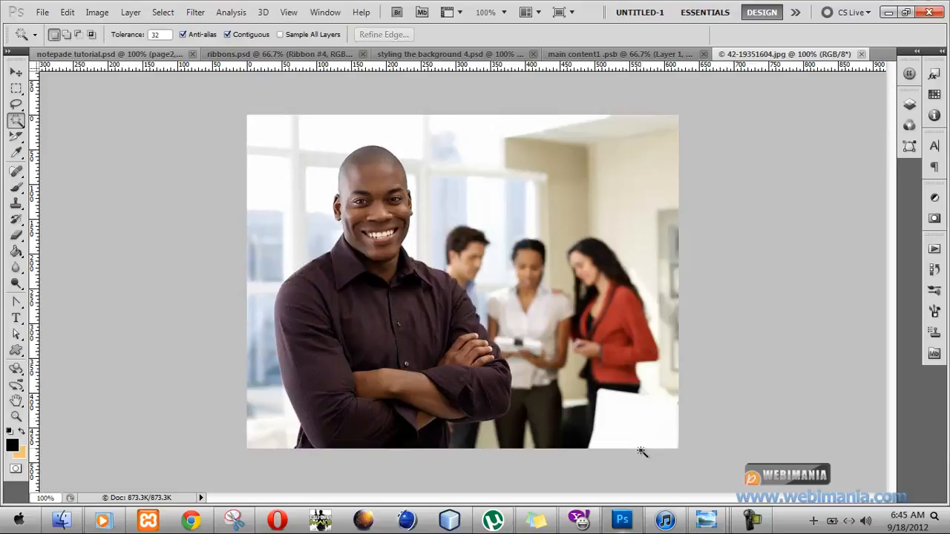
Select the white area at the photo's lower-right corner with the Magic Wand, undoing the extra pick in the dark area beside it.
{"action": "left_click", "coordinate": [624, 415]}
{"action": "left_click", "coordinate": [590, 382], "text": "shift"}
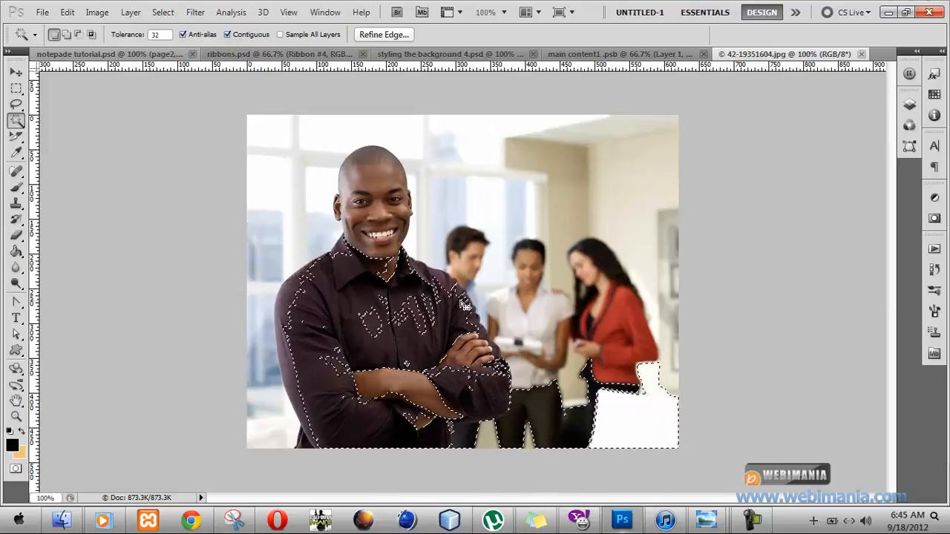
{"action": "key", "text": "ctrl+z"}
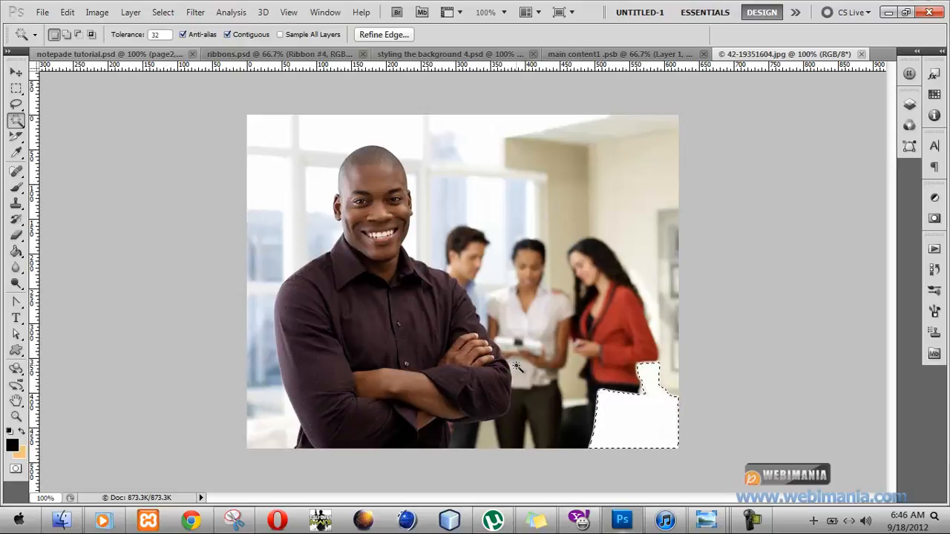
Add the background area with the three colleagues to the selection using the Quick Selection tool, following the man's shoulder and arm.
{"action": "left_click", "coordinate": [15, 121]}
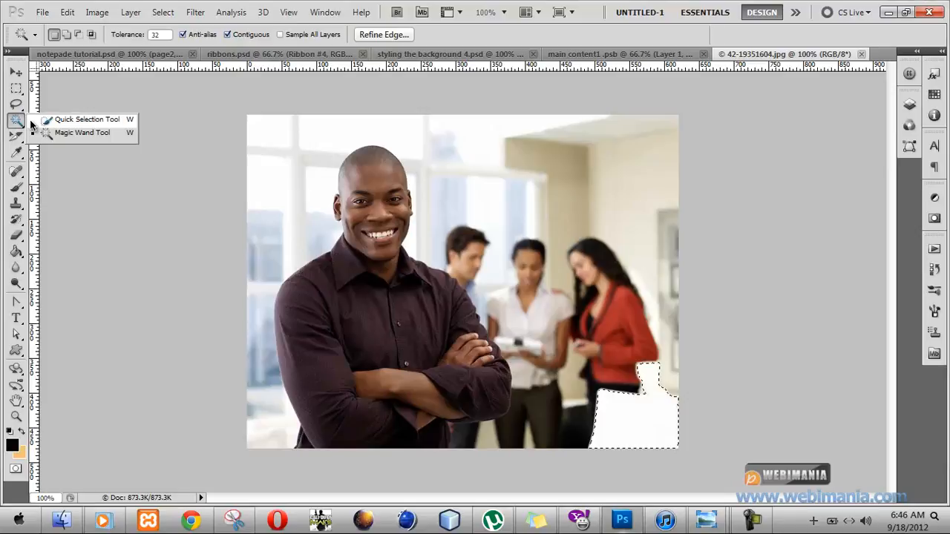
{"action": "left_click", "coordinate": [48, 120]}
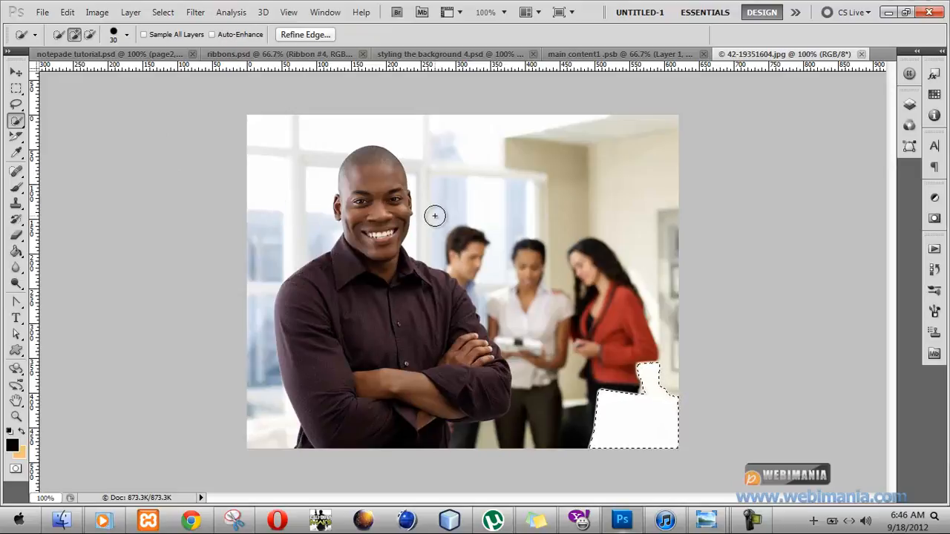
{"action": "mouse_move", "coordinate": [435, 215]}
{"action": "left_mouse_down"}
{"action": "mouse_move", "coordinate": [512, 243]}
{"action": "mouse_move", "coordinate": [483, 249]}
{"action": "left_mouse_up"}
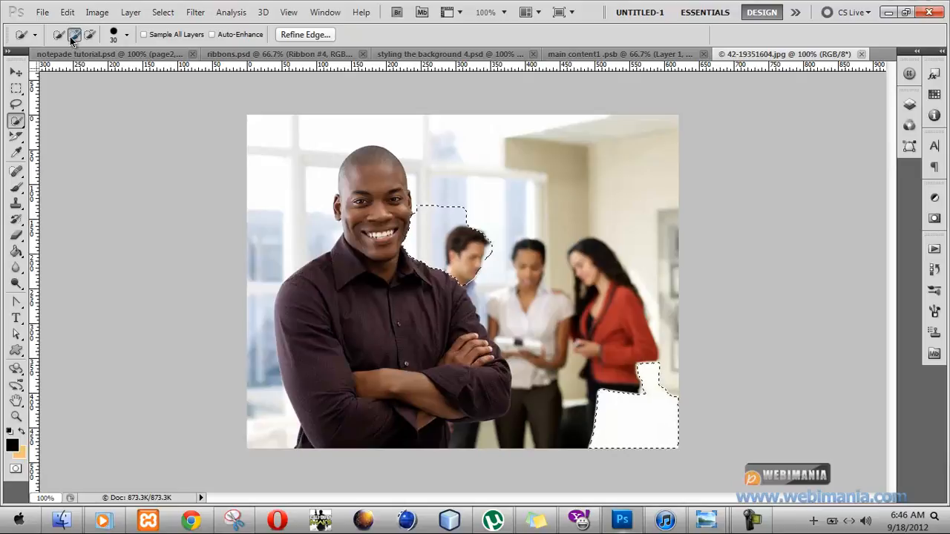
{"action": "mouse_move", "coordinate": [502, 269]}
{"action": "left_mouse_down"}
{"action": "mouse_move", "coordinate": [524, 283]}
{"action": "mouse_move", "coordinate": [555, 347]}
{"action": "mouse_move", "coordinate": [606, 411]}
{"action": "mouse_move", "coordinate": [600, 422]}
{"action": "mouse_move", "coordinate": [490, 451]}
{"action": "mouse_move", "coordinate": [475, 445]}
{"action": "left_mouse_up"}
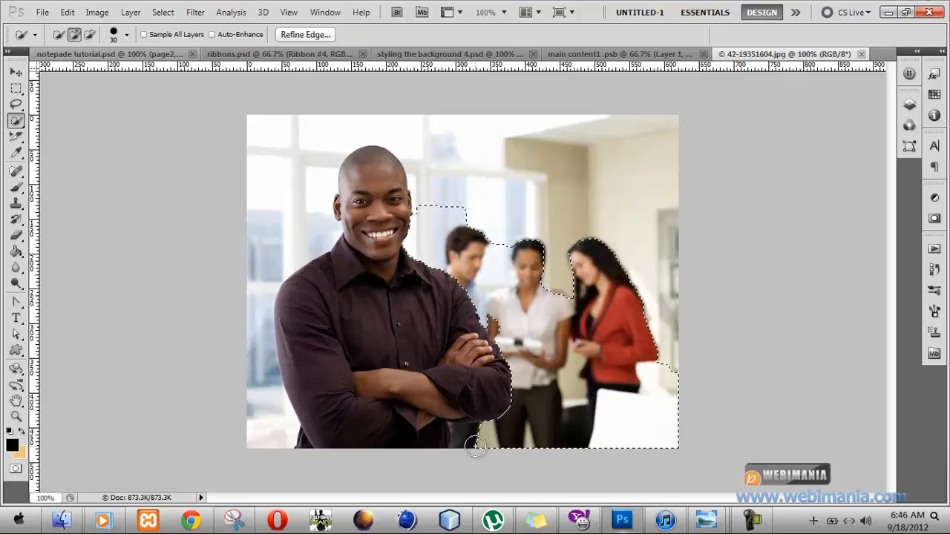
Extend the quick selection over the remaining walls and windows on both sides of the man and the gap beside his forearm.
{"action": "left_click", "coordinate": [608, 226]}
{"action": "left_click", "coordinate": [344, 131]}
{"action": "left_click", "coordinate": [253, 172]}
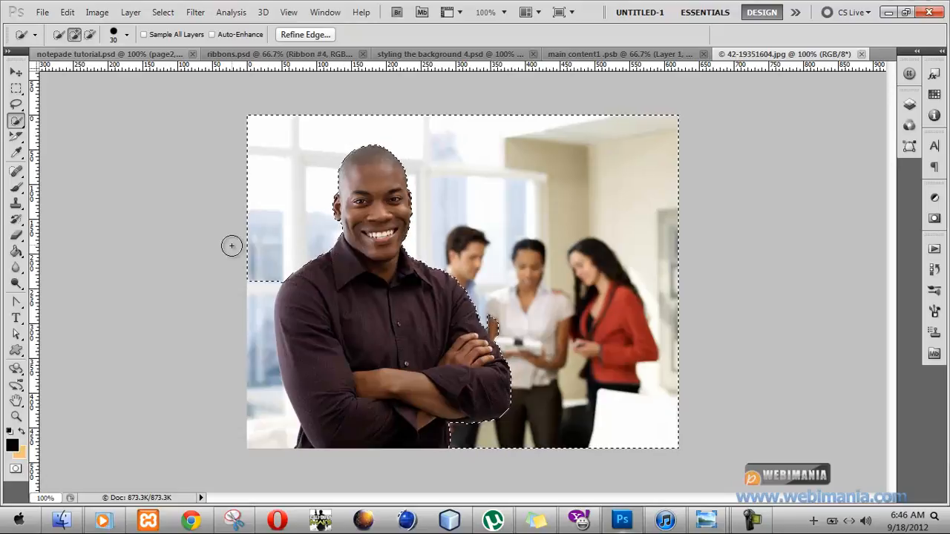
{"action": "left_click", "coordinate": [245, 375]}
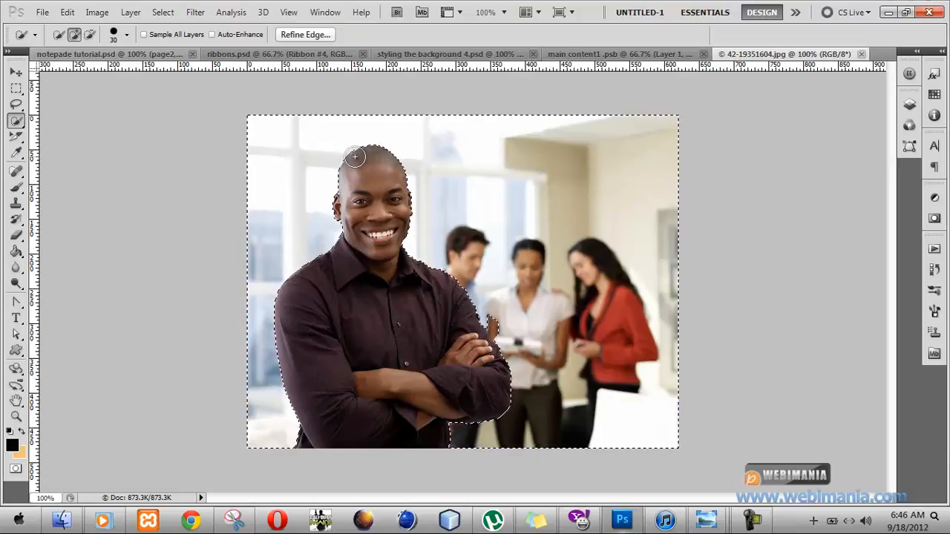
{"action": "left_click", "coordinate": [501, 328]}
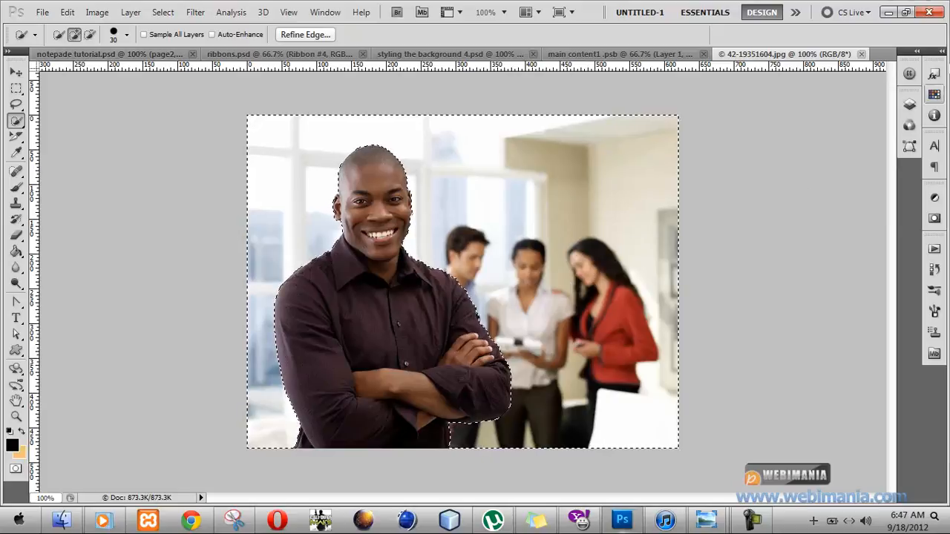
Unlock the Background layer to make it a regular editable layer.
{"action": "left_click", "coordinate": [910, 103]}
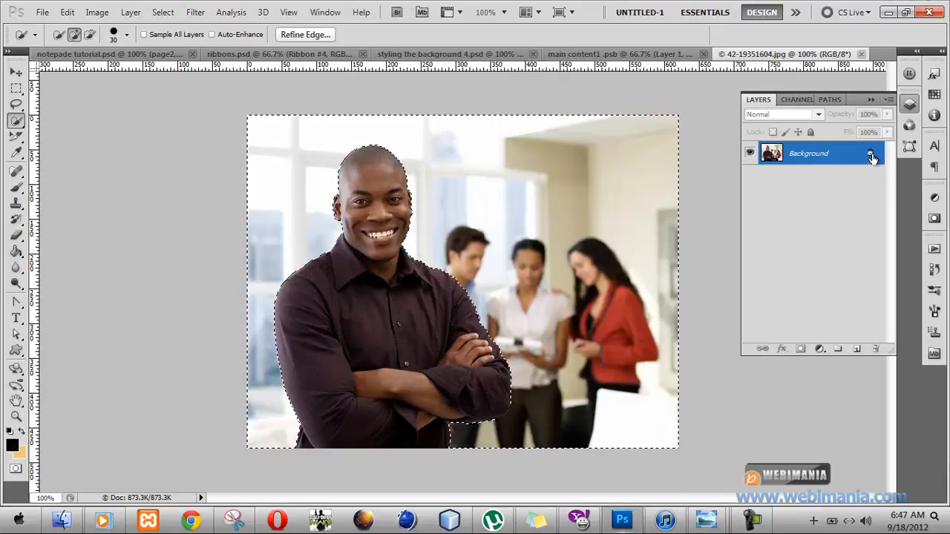
{"action": "left_click_drag", "start_coordinate": [870, 155], "coordinate": [867, 339]}
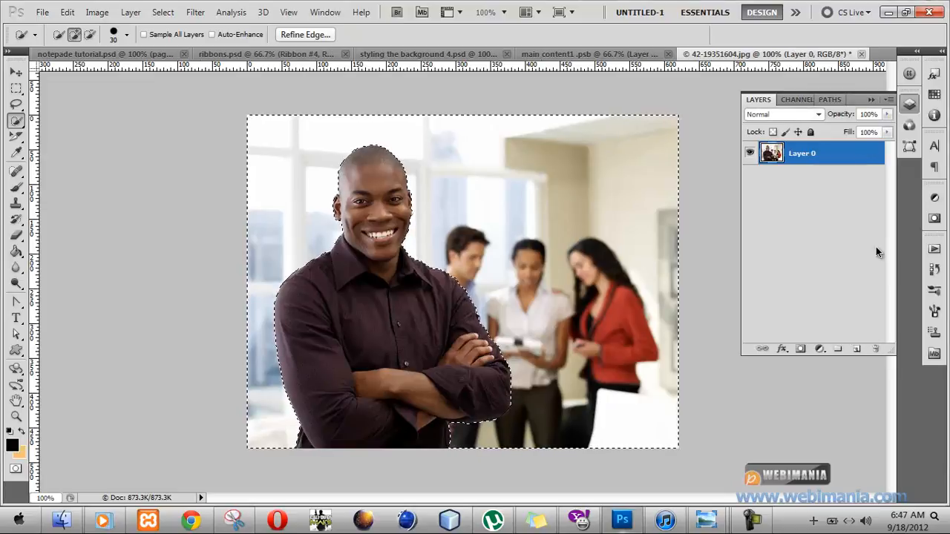
Smooth the background selection with a 2-pixel sample radius and delete the selected background.
{"action": "left_click", "coordinate": [153, 19]}
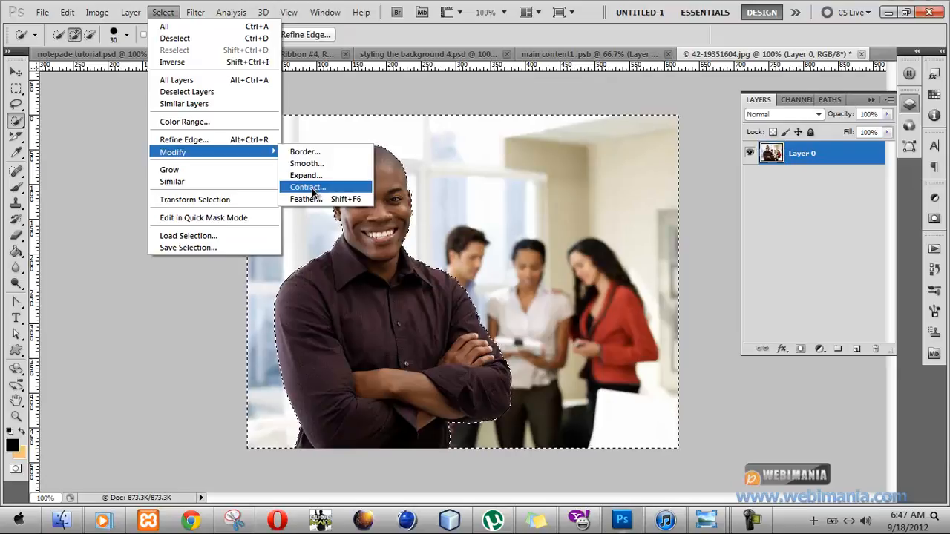
{"action": "left_click", "coordinate": [313, 165]}
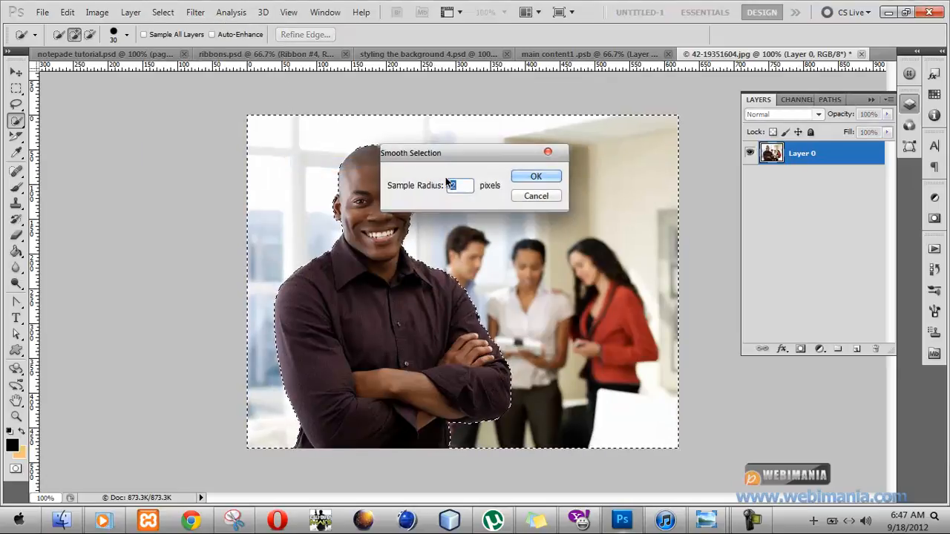
{"action": "type", "text": "5"}
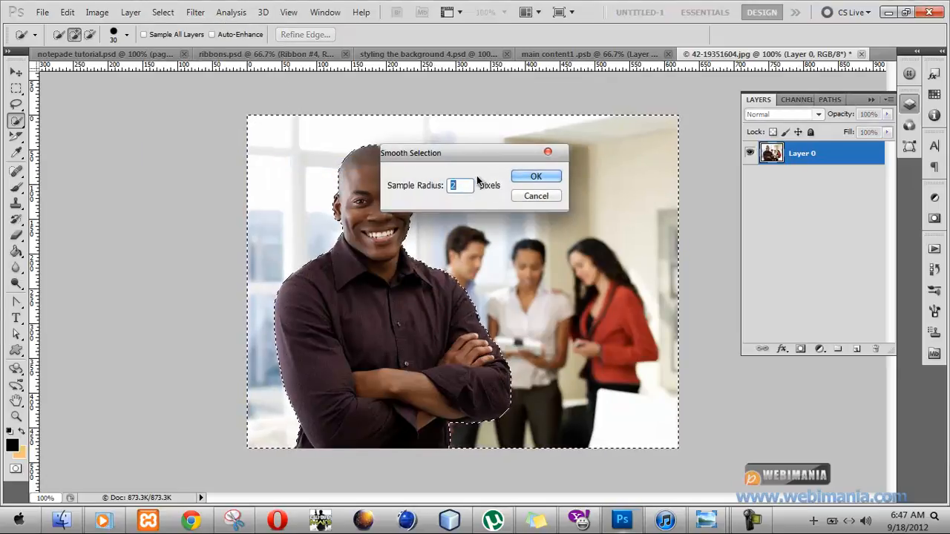
{"action": "left_click", "coordinate": [542, 180]}
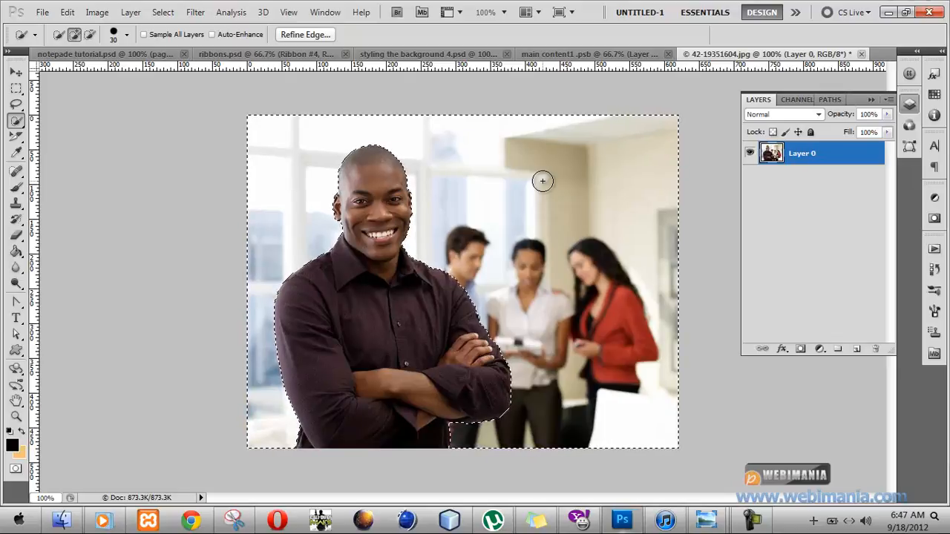
{"action": "key", "text": "Delete"}
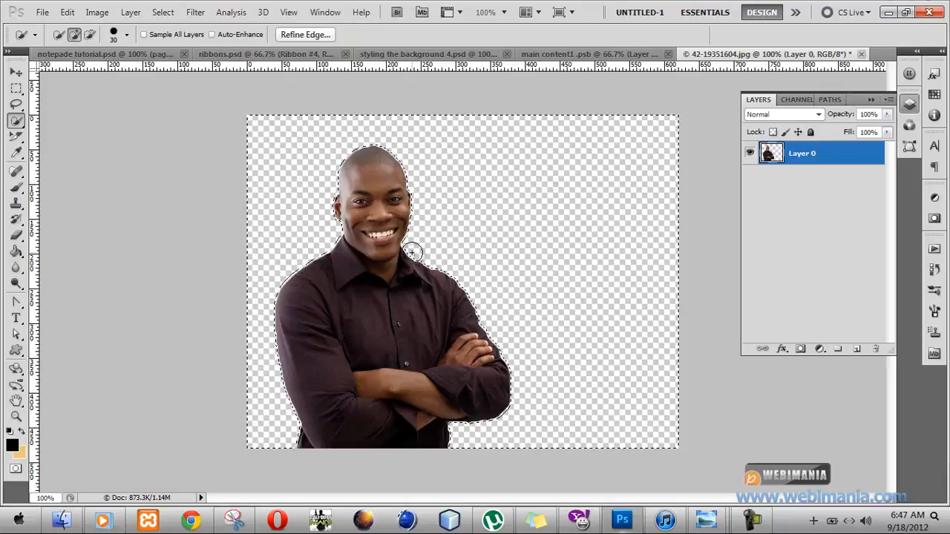
Load the cut-out man's outline as a selection from his layer and copy the selected pixels.
{"action": "left_click", "coordinate": [775, 158], "text": "ctrl"}
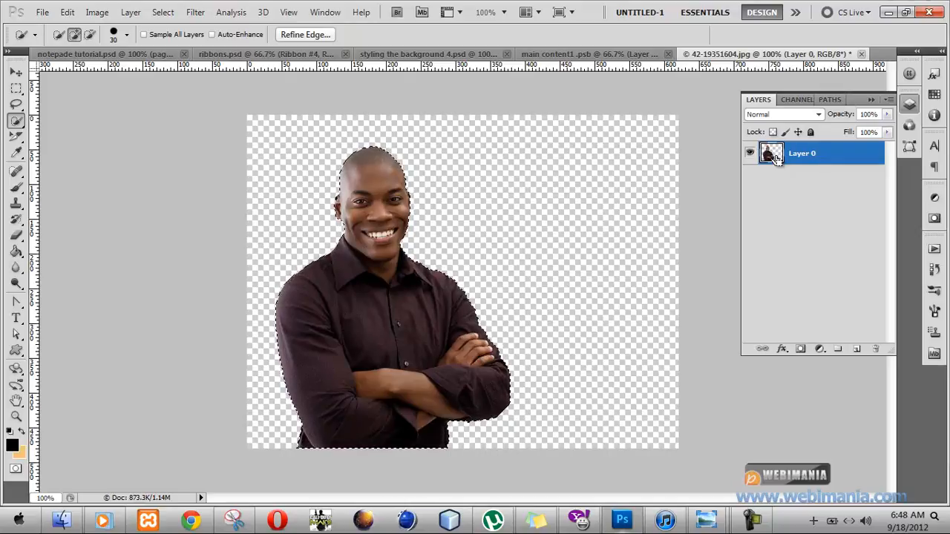
{"action": "left_click", "coordinate": [67, 12]}
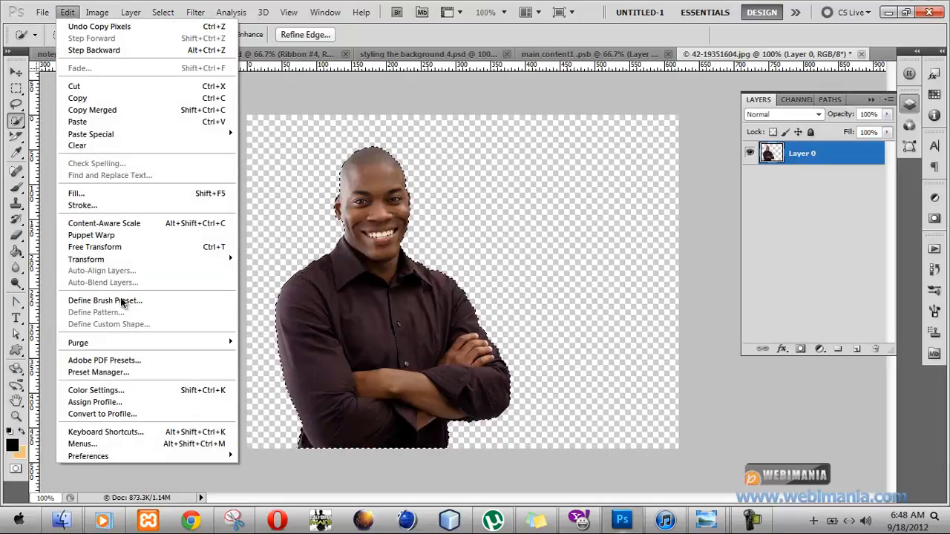
{"action": "left_click", "coordinate": [118, 96]}
Close ribbons.psd without saving its changes and bring styling the background 4.psd to the front.
{"action": "left_click", "coordinate": [271, 55]}
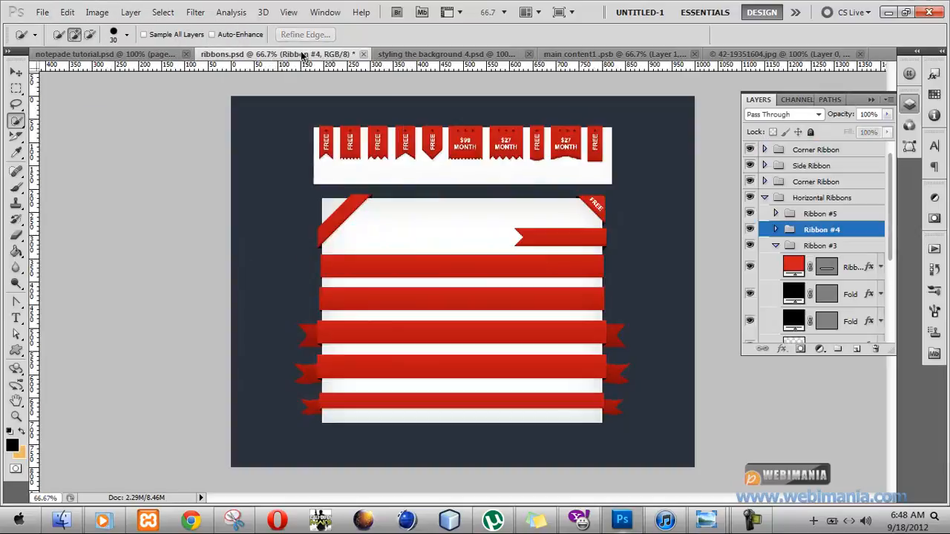
{"action": "left_click", "coordinate": [379, 55]}
{"action": "left_click", "coordinate": [331, 54]}
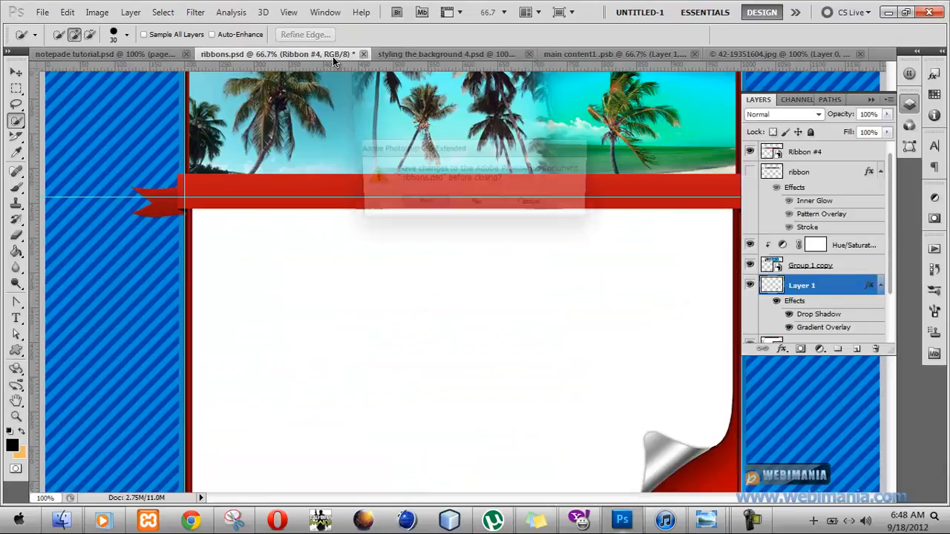
{"action": "left_click", "coordinate": [475, 205]}
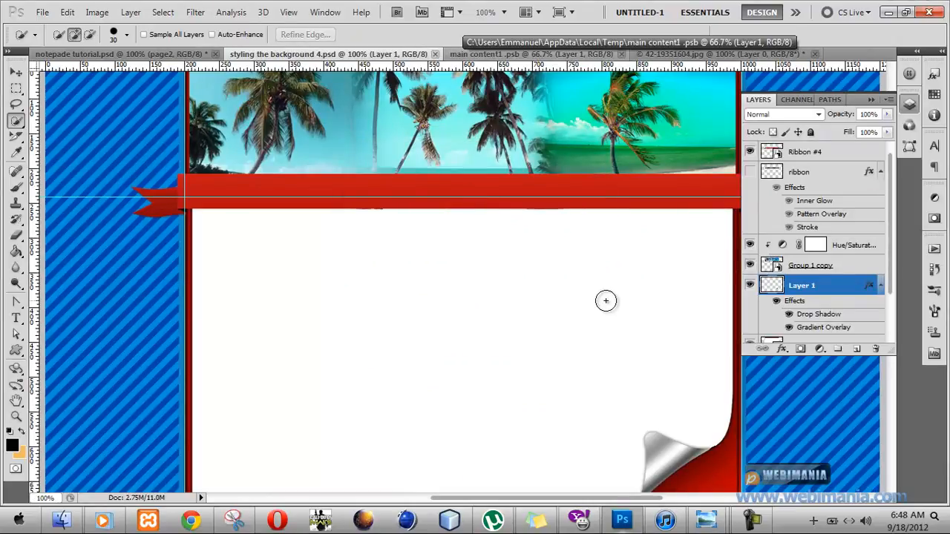
Paste the copied man into the page design and move his layer above the Hue/Saturation adjustment layer.
{"action": "key", "text": "ctrl+v"}
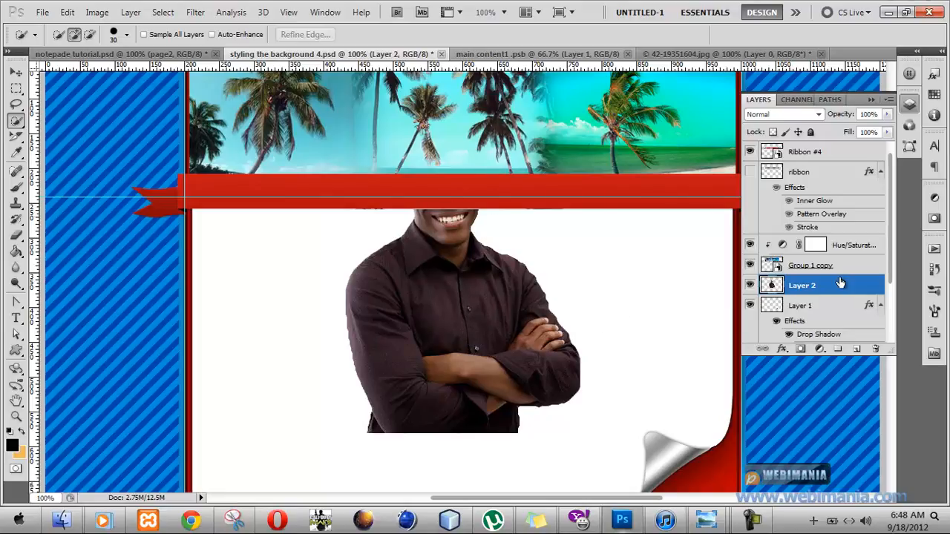
{"action": "left_click_drag", "start_coordinate": [840, 282], "coordinate": [811, 223]}
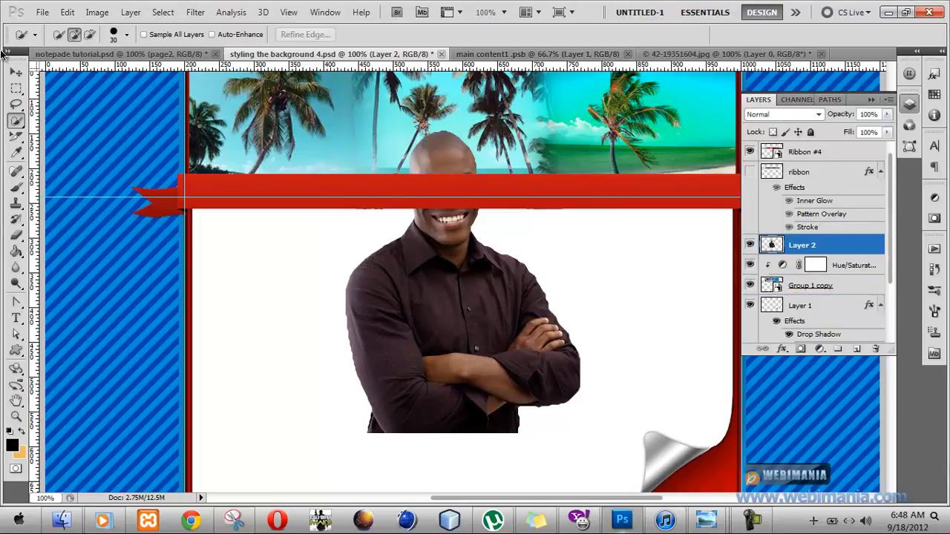
Move the man to the left end of the palm-tree header with his head near the header's upper edge.
{"action": "left_click", "coordinate": [15, 71]}
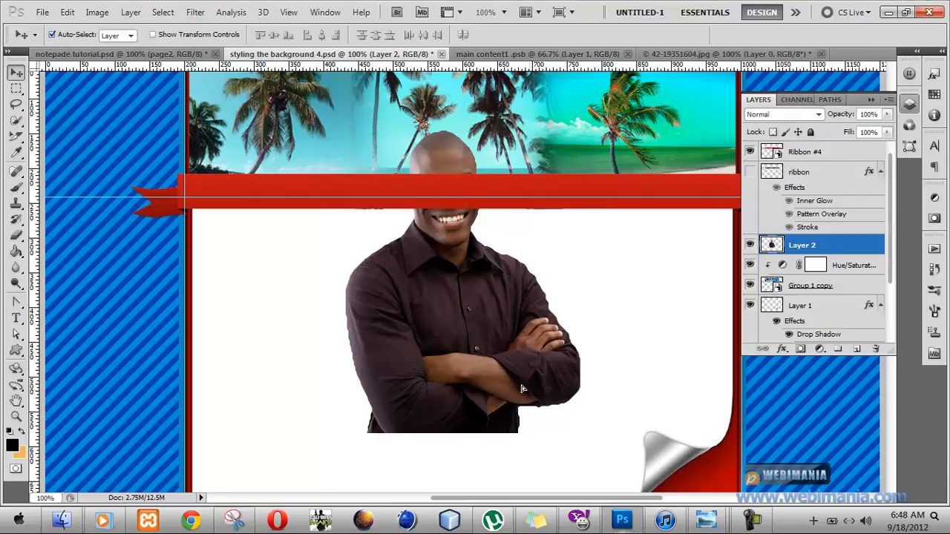
{"action": "left_click_drag", "start_coordinate": [440, 335], "coordinate": [339, 210]}
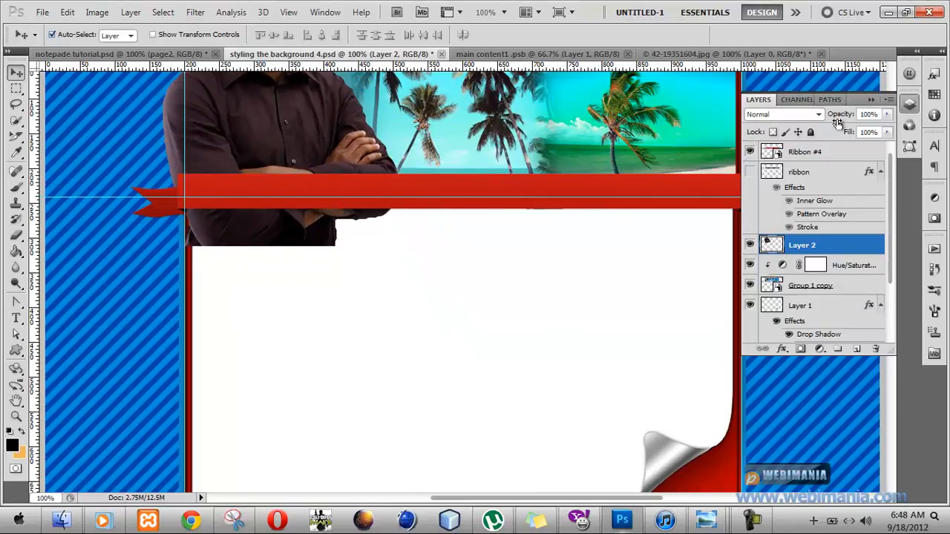
{"action": "left_click", "coordinate": [869, 100]}
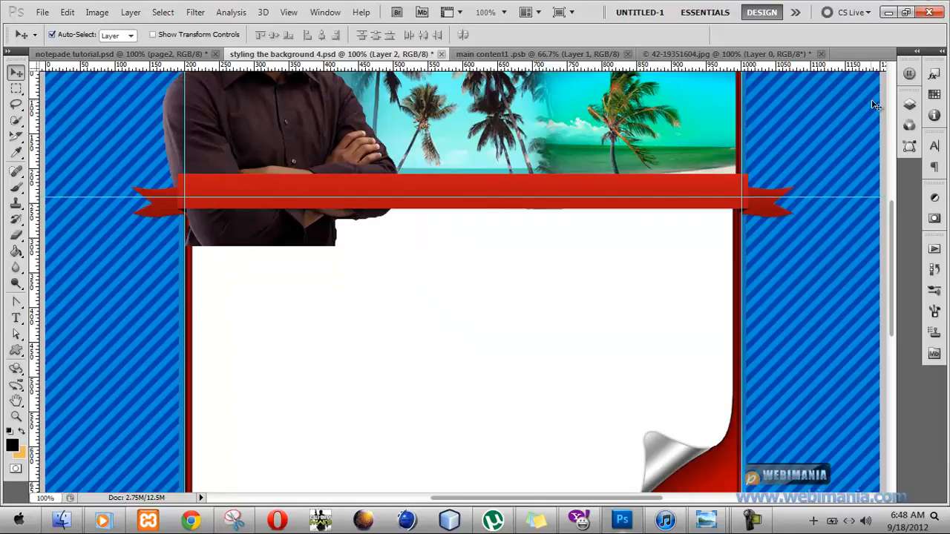
{"action": "left_click", "coordinate": [896, 224]}
{"action": "left_click_drag", "start_coordinate": [894, 186], "coordinate": [893, 175]}
{"action": "left_click_drag", "start_coordinate": [304, 304], "coordinate": [327, 389]}
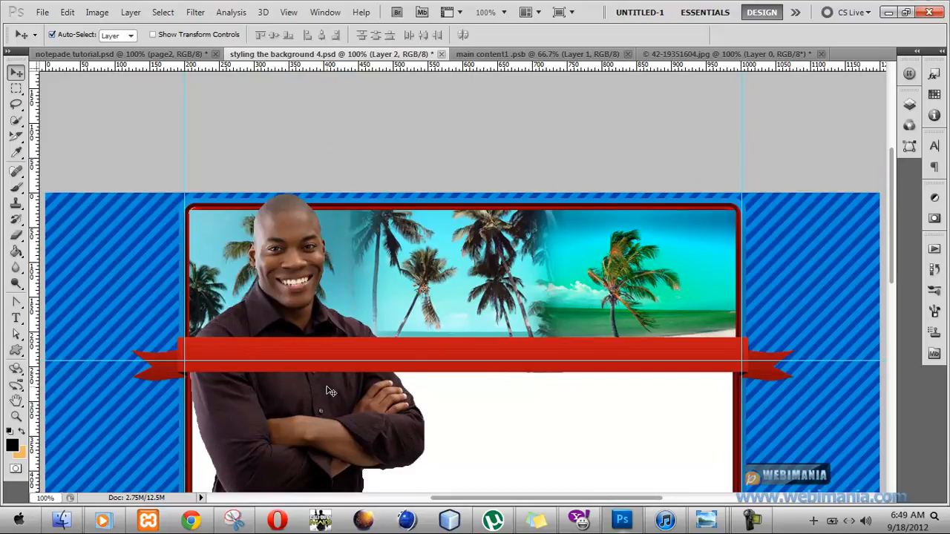
{"action": "key", "text": "ctrl+t"}
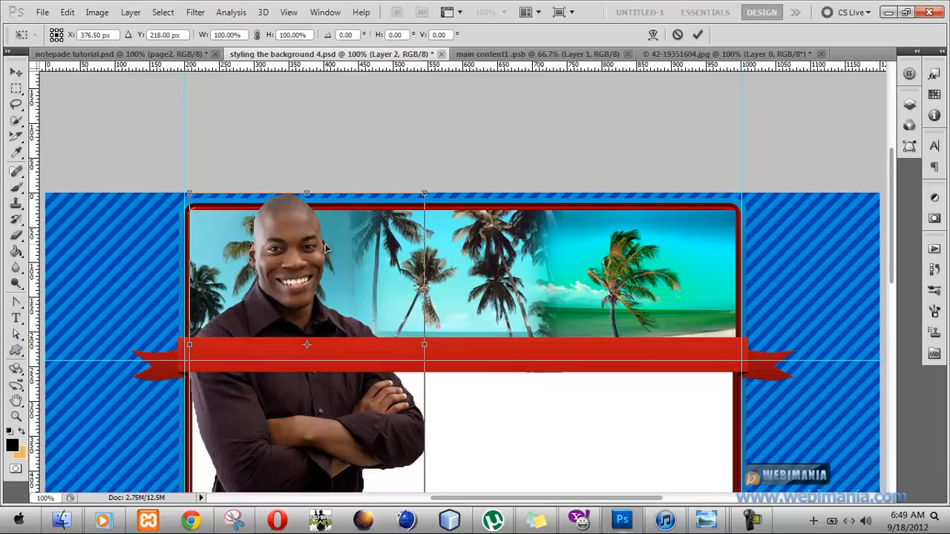
{"action": "left_click", "coordinate": [67, 12]}
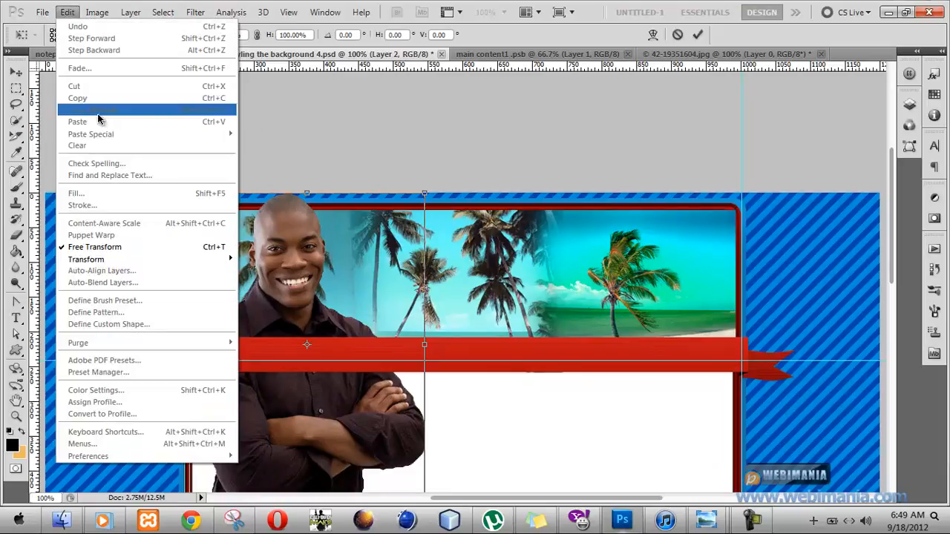
{"action": "left_click", "coordinate": [522, 55]}
{"action": "left_click", "coordinate": [379, 57]}
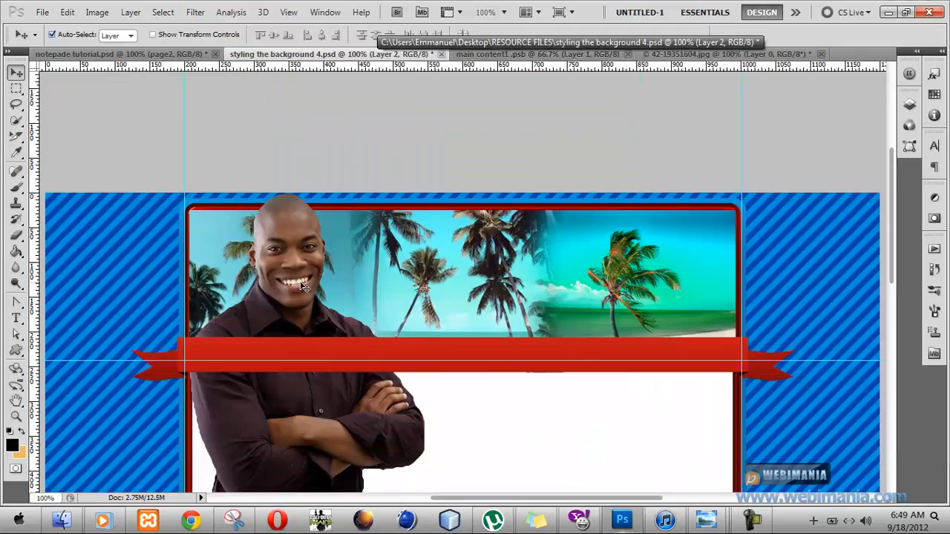
Try to free-transform the man to about 33% width and 63% height and move him up into the header.
{"action": "key", "text": "ctrl+t"}
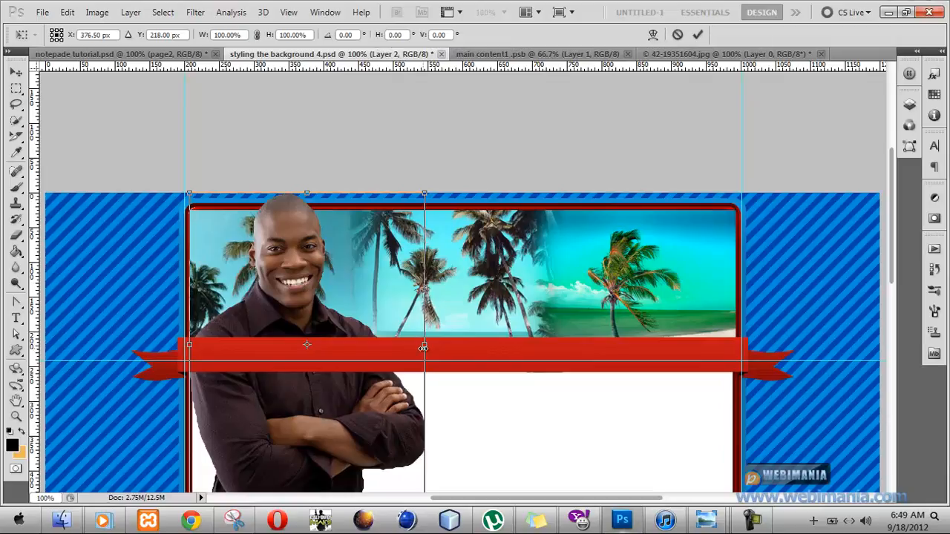
{"action": "left_click_drag", "start_coordinate": [423, 347], "coordinate": [265, 340]}
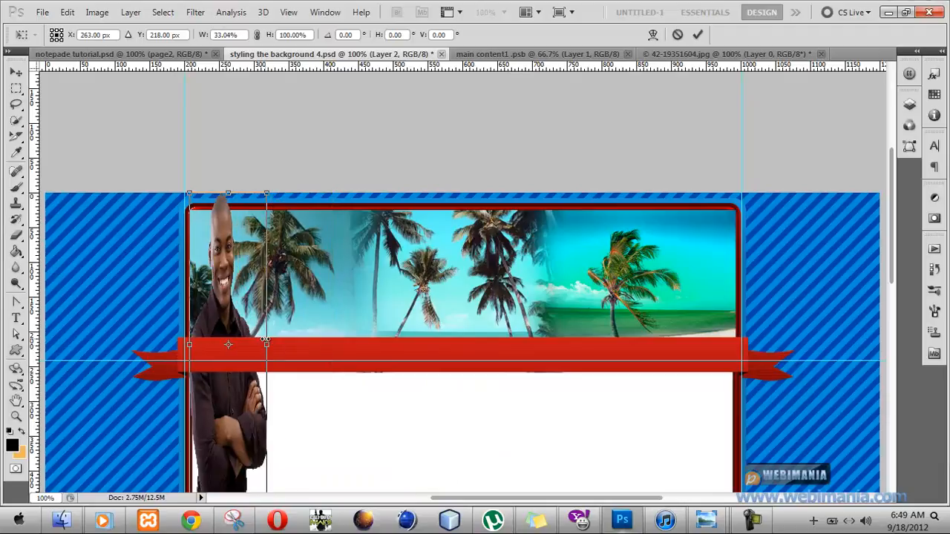
{"action": "left_click_drag", "start_coordinate": [224, 190], "coordinate": [221, 302]}
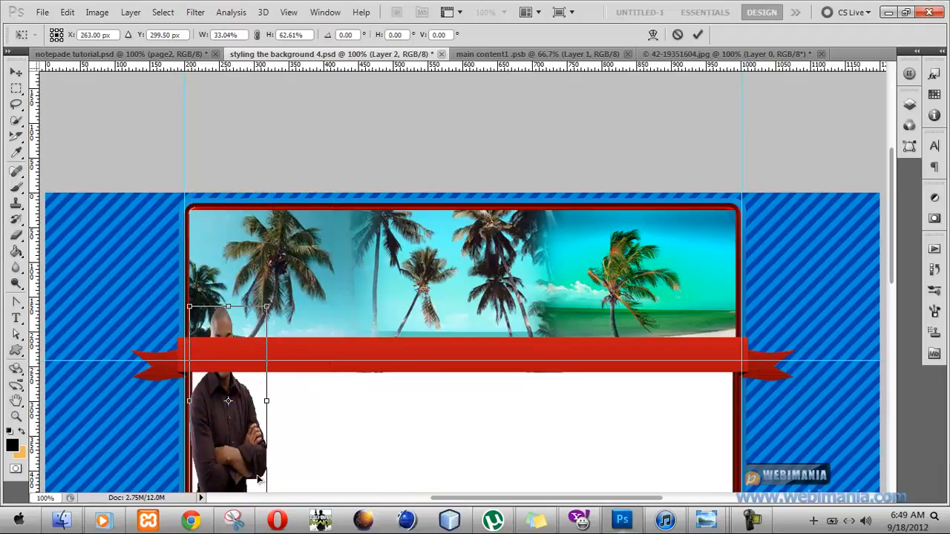
{"action": "left_click_drag", "start_coordinate": [238, 461], "coordinate": [248, 358]}
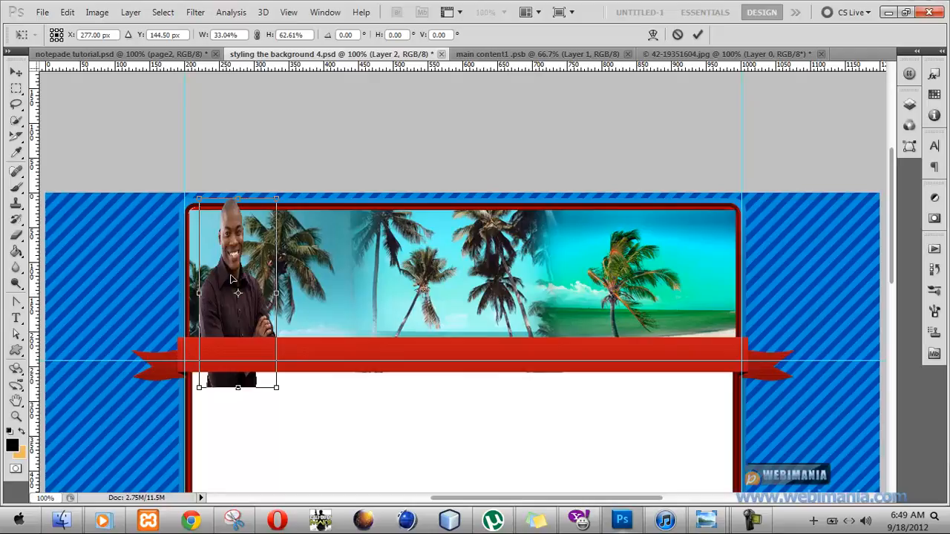
{"action": "key", "text": "Escape"}
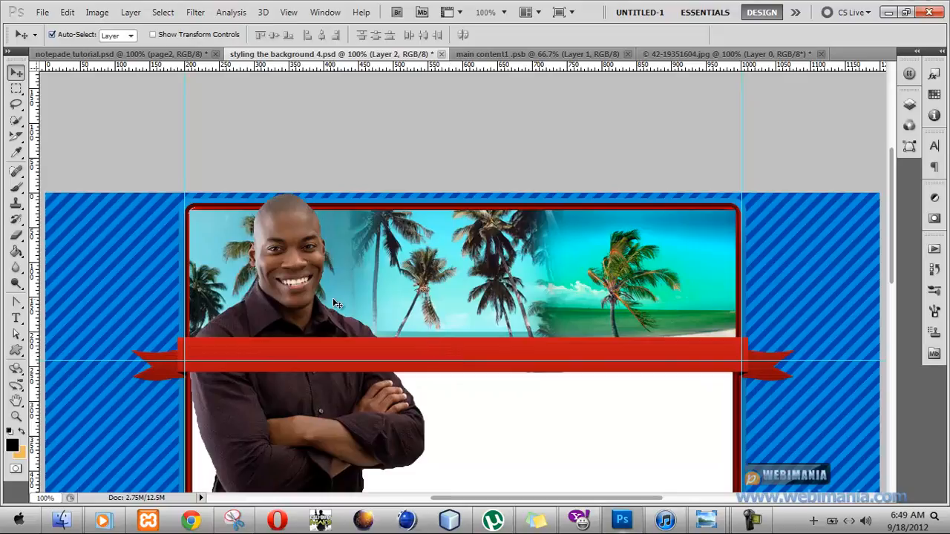
Scale the man proportionally to 54% and place him at the header's left end, head slightly above its border and lower body behind the ribbon.
{"action": "key", "text": "ctrl+t"}
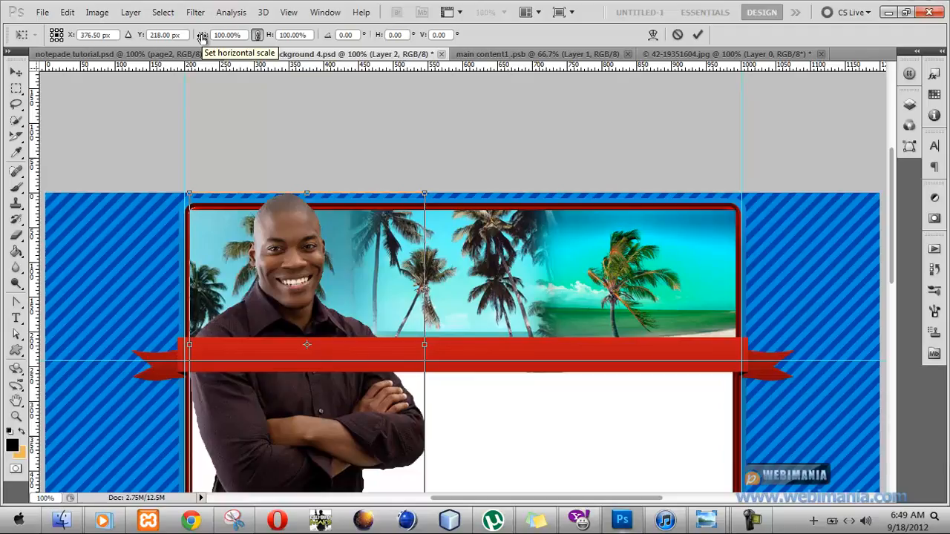
{"action": "left_click_drag", "start_coordinate": [201, 37], "coordinate": [173, 27]}
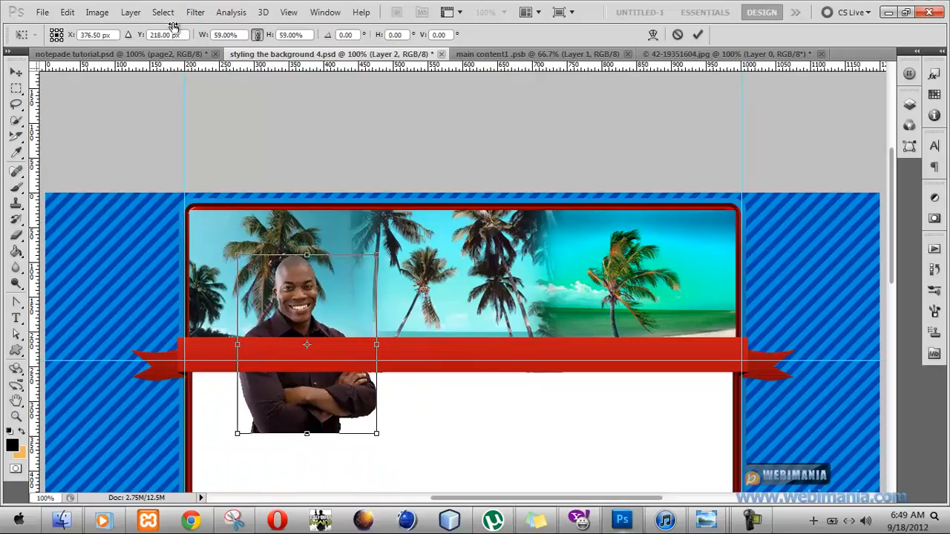
{"action": "left_click_drag", "start_coordinate": [339, 273], "coordinate": [293, 214]}
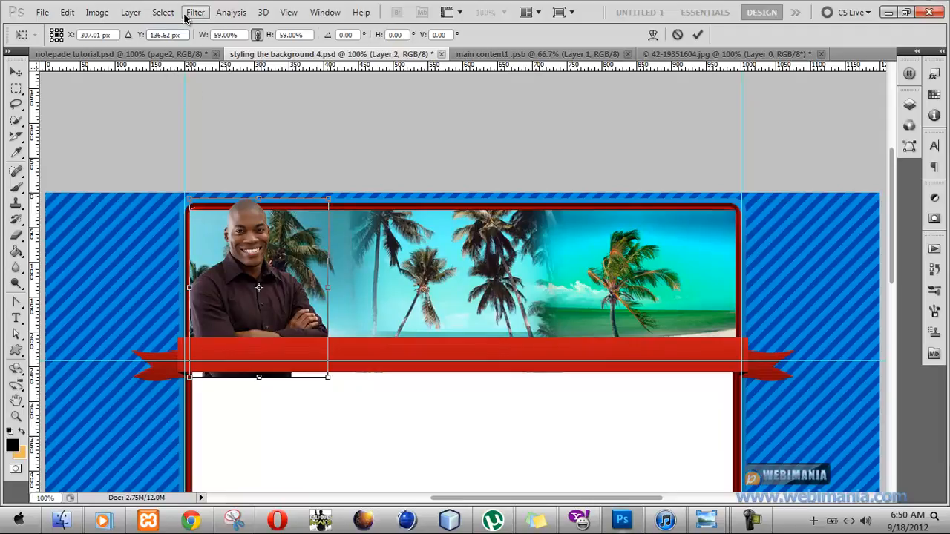
{"action": "left_click_drag", "start_coordinate": [206, 37], "coordinate": [202, 39]}
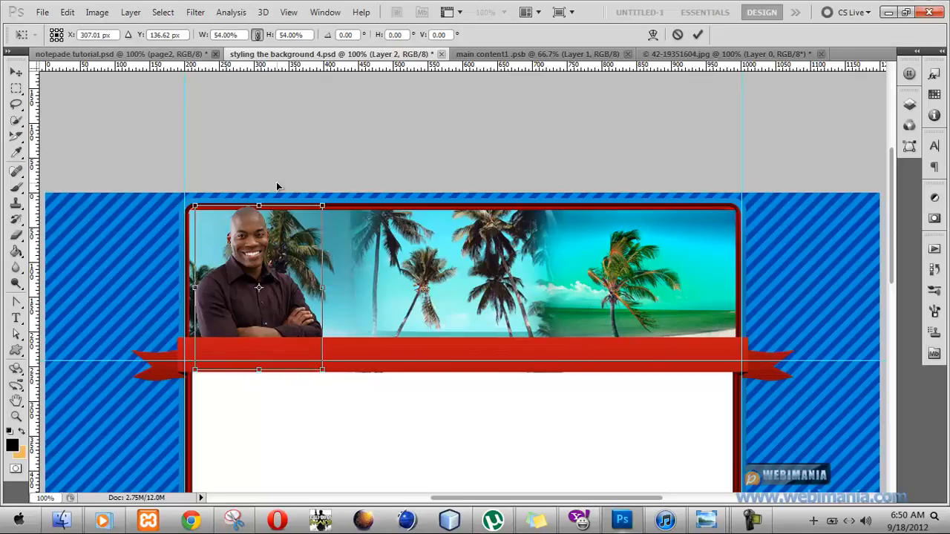
{"action": "left_click_drag", "start_coordinate": [284, 258], "coordinate": [291, 238]}
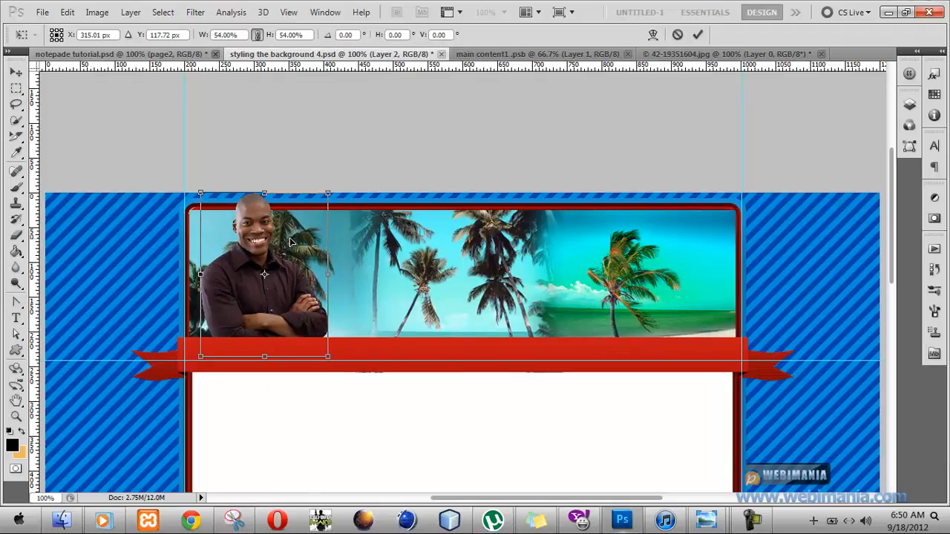
{"action": "key", "text": "Return"}
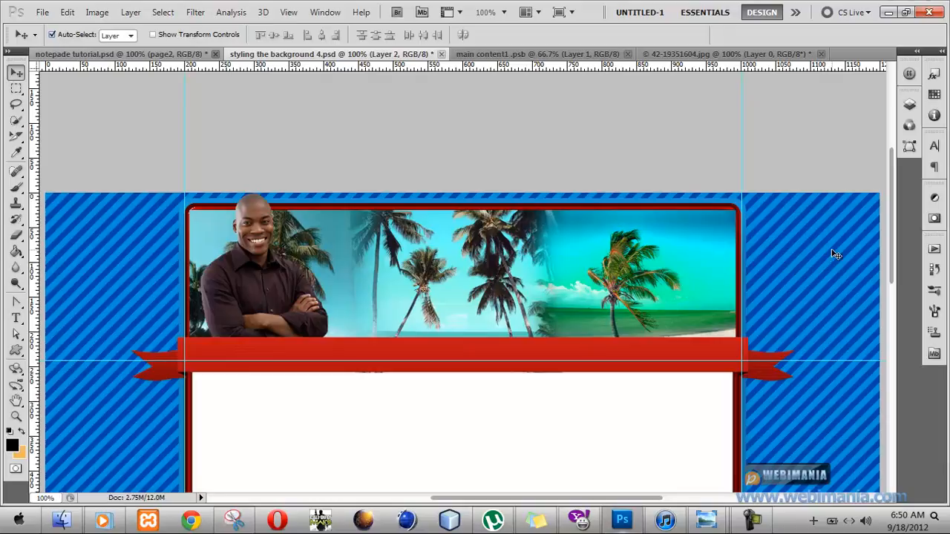
{"action": "mouse_move", "coordinate": [893, 256]}
{"action": "left_mouse_down"}
{"action": "mouse_move", "coordinate": [892, 295]}
{"action": "mouse_move", "coordinate": [894, 237]}
{"action": "mouse_move", "coordinate": [893, 269]}
{"action": "left_mouse_up"}
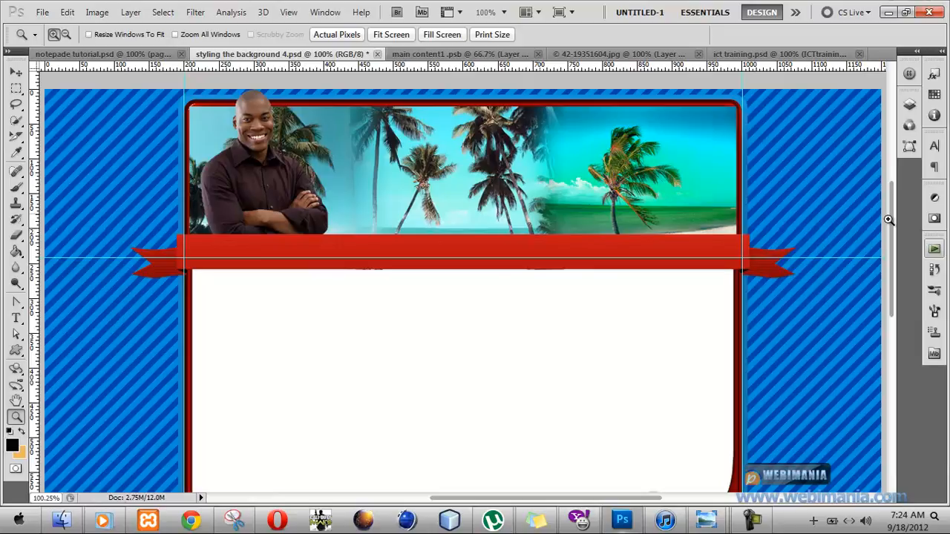
Clear the open windows from the desktop and open the RESOURCE FILES folder.
{"action": "left_click", "coordinate": [61, 518]}
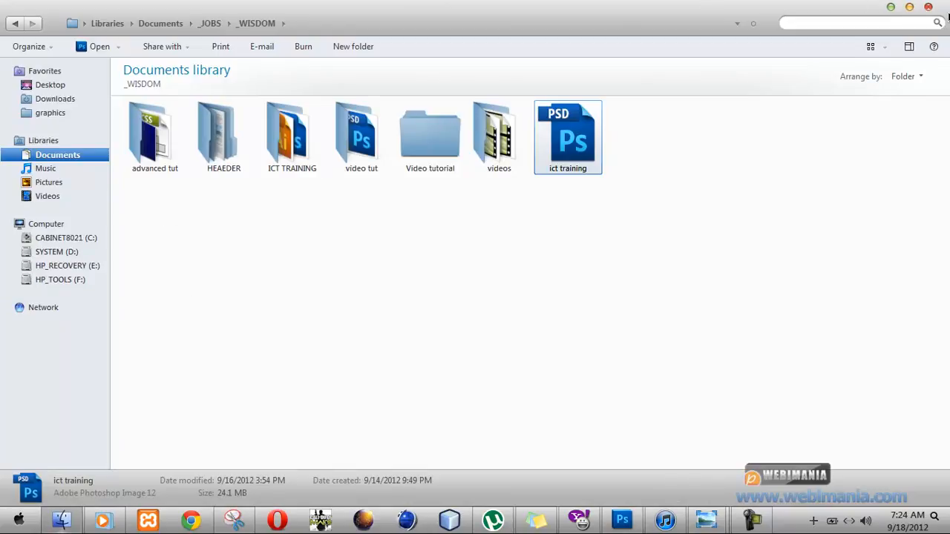
{"action": "left_click", "coordinate": [910, 7]}
{"action": "left_click", "coordinate": [888, 13]}
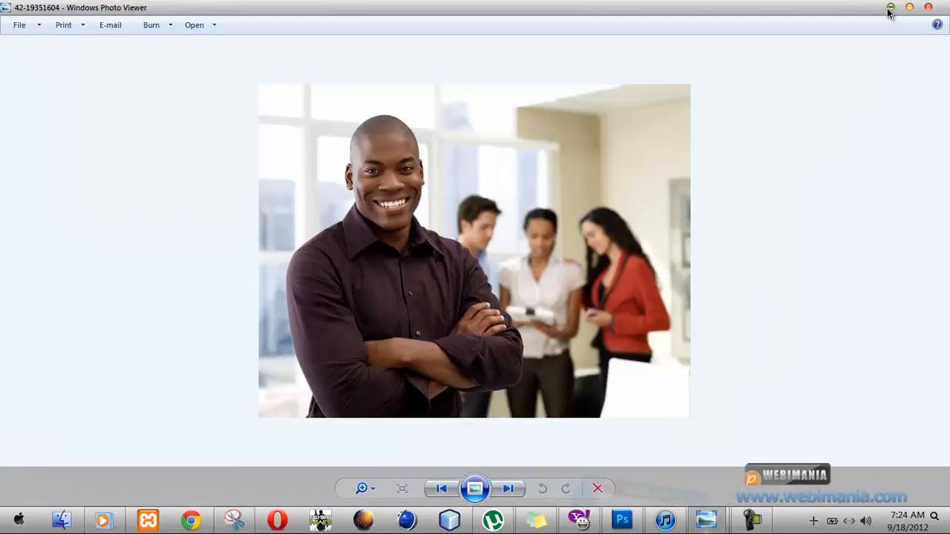
{"action": "left_click", "coordinate": [891, 8]}
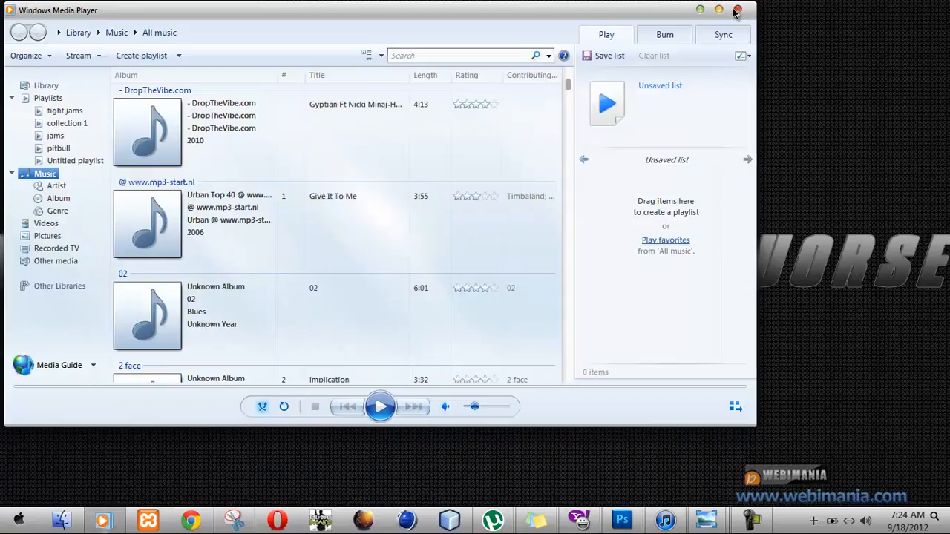
{"action": "left_click", "coordinate": [738, 11]}
{"action": "double_click", "coordinate": [239, 31]}
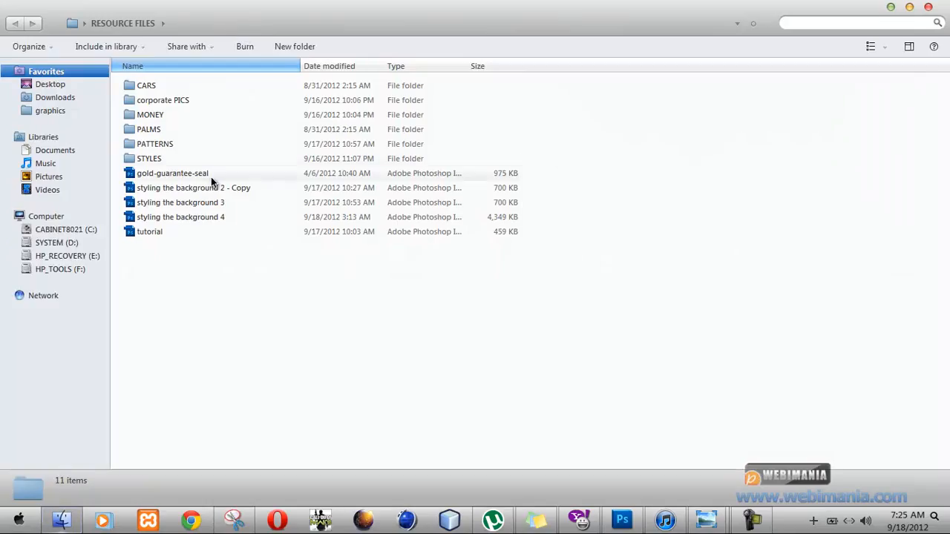
{"action": "left_click_drag", "start_coordinate": [211, 177], "coordinate": [174, 102]}
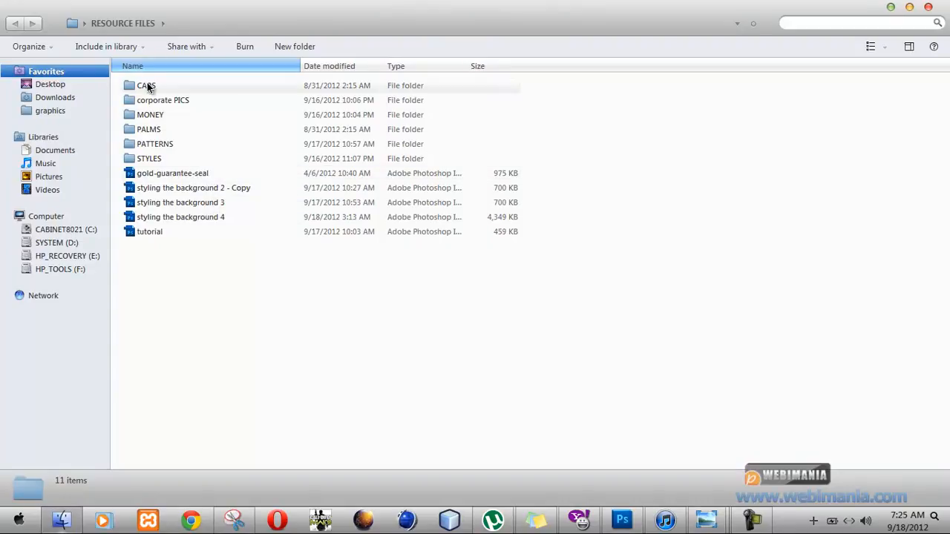
Open the first Ferrari photo in the CARS folder and look through the other car pictures.
{"action": "double_click", "coordinate": [147, 85]}
{"action": "double_click", "coordinate": [181, 100]}
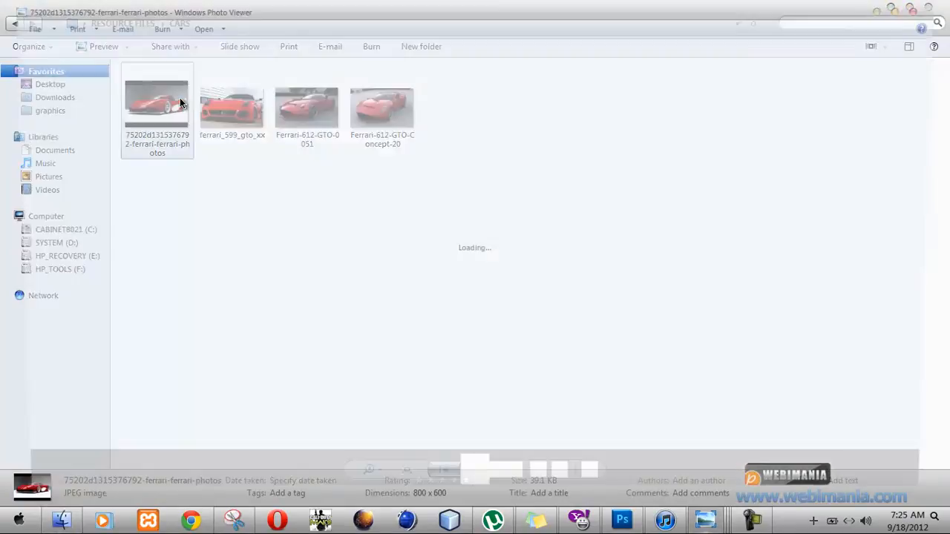
{"action": "key", "text": "Right"}
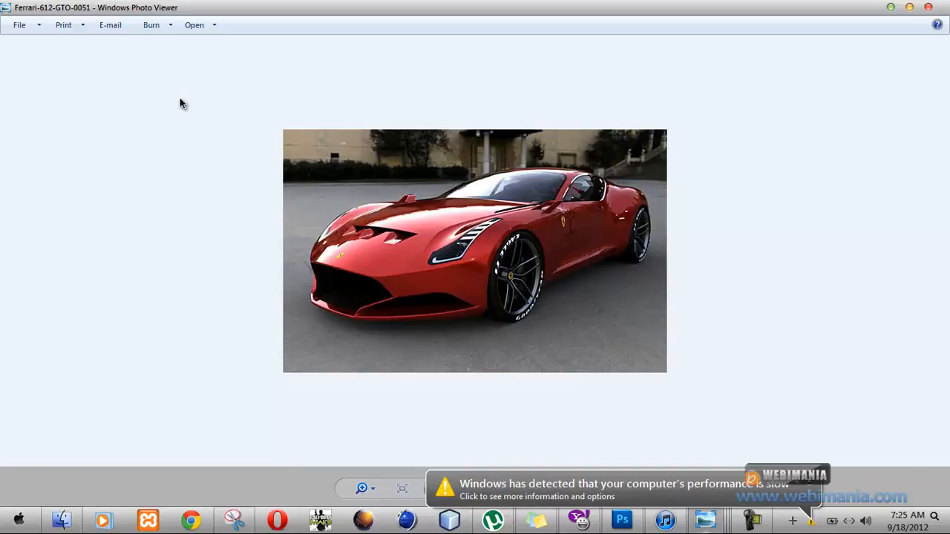
{"action": "key", "text": "Right"}
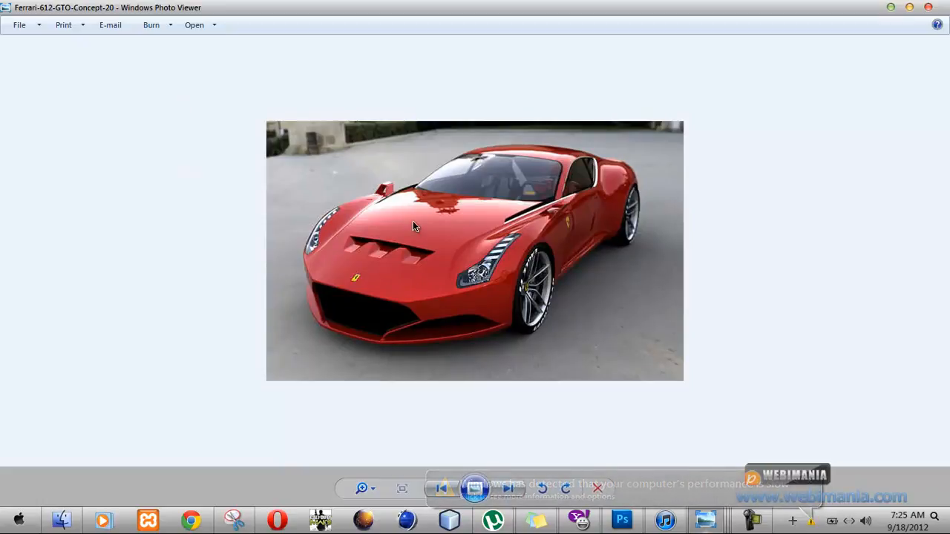
{"action": "key", "text": "Right"}
{"action": "key", "text": "Right"}
{"action": "key", "text": "Right"}
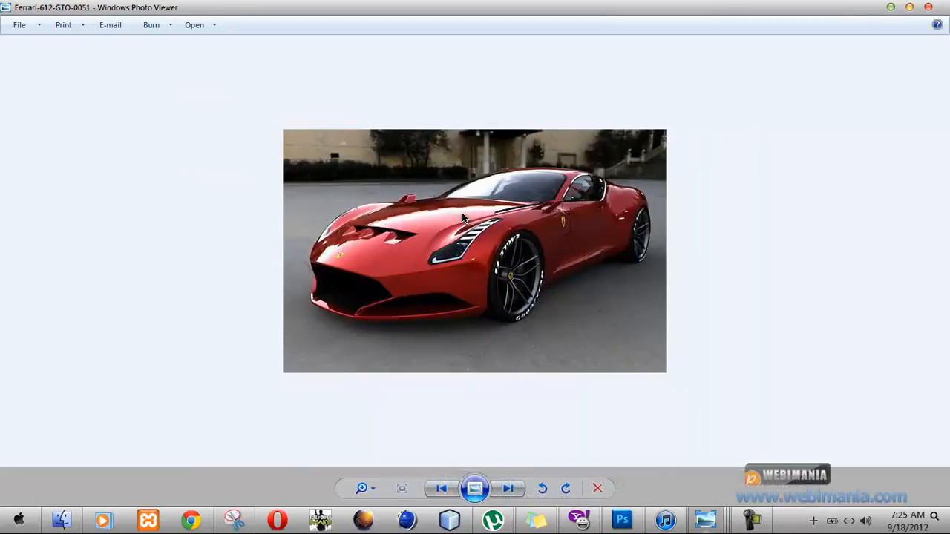
Browse the car pictures to Ferrari-612-GTO-Concept-20 and open that photo in Photoshop.
{"action": "key", "text": "Right"}
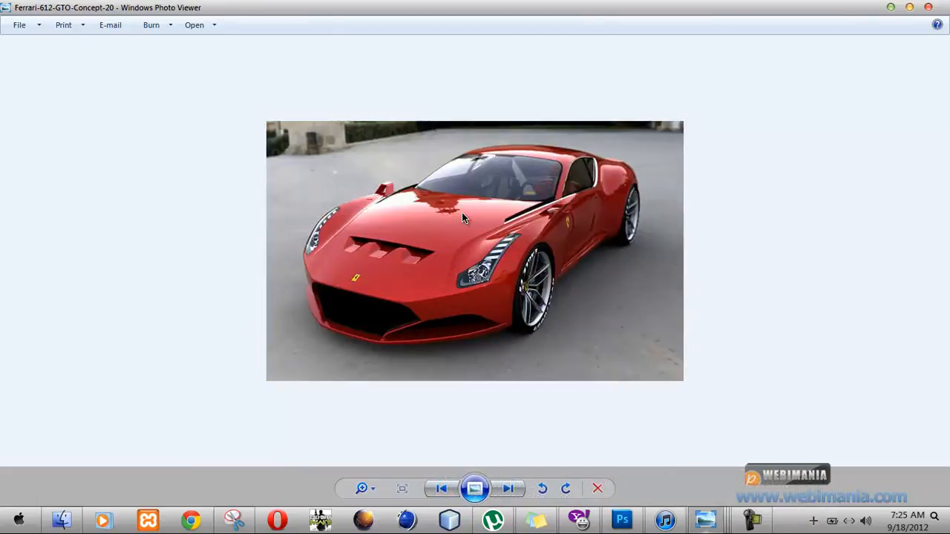
{"action": "key", "text": "Right"}
{"action": "key", "text": "Left"}
{"action": "right_click", "coordinate": [497, 137]}
{"action": "mouse_move", "coordinate": [541, 152]}
{"action": "left_click", "coordinate": [745, 178]}
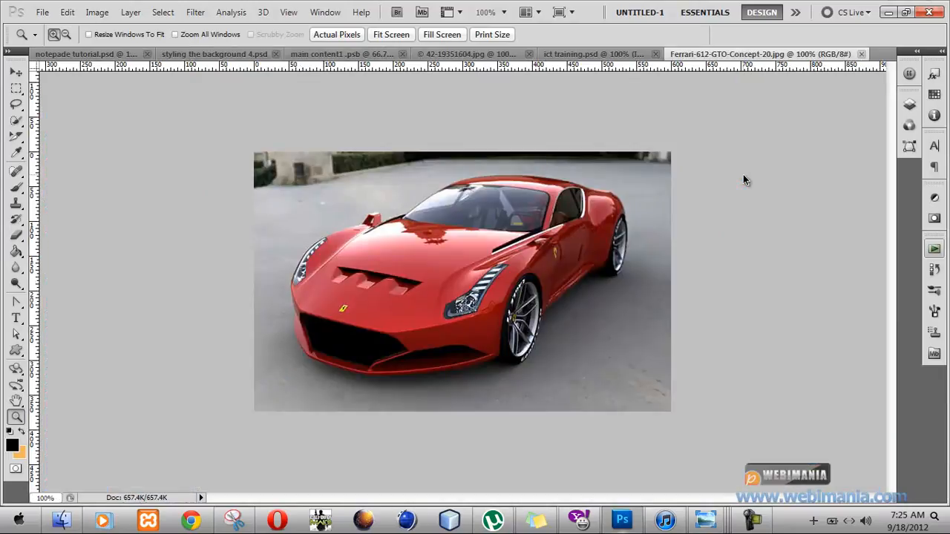
Select the whole background around the red car with the Quick Selection tool, discarding the first trial selection.
{"action": "left_click", "coordinate": [16, 121]}
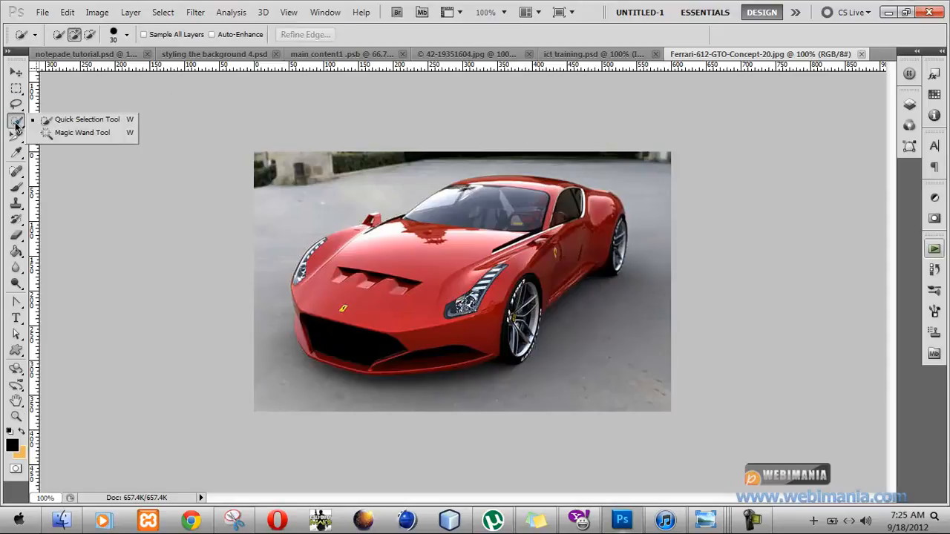
{"action": "left_click", "coordinate": [70, 122]}
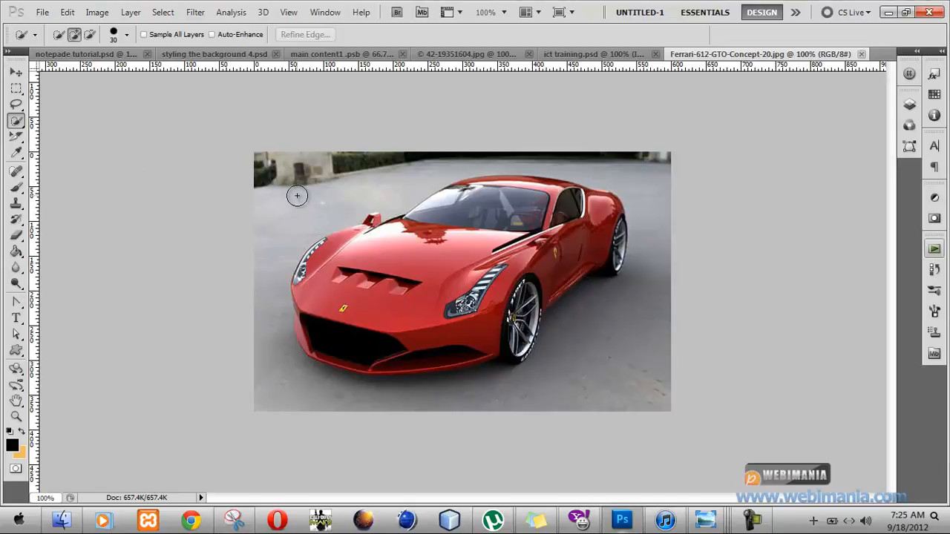
{"action": "mouse_move", "coordinate": [297, 196]}
{"action": "left_mouse_down"}
{"action": "mouse_move", "coordinate": [247, 282]}
{"action": "mouse_move", "coordinate": [267, 373]}
{"action": "mouse_move", "coordinate": [286, 394]}
{"action": "mouse_move", "coordinate": [379, 388]}
{"action": "mouse_move", "coordinate": [392, 413]}
{"action": "mouse_move", "coordinate": [416, 399]}
{"action": "left_mouse_up"}
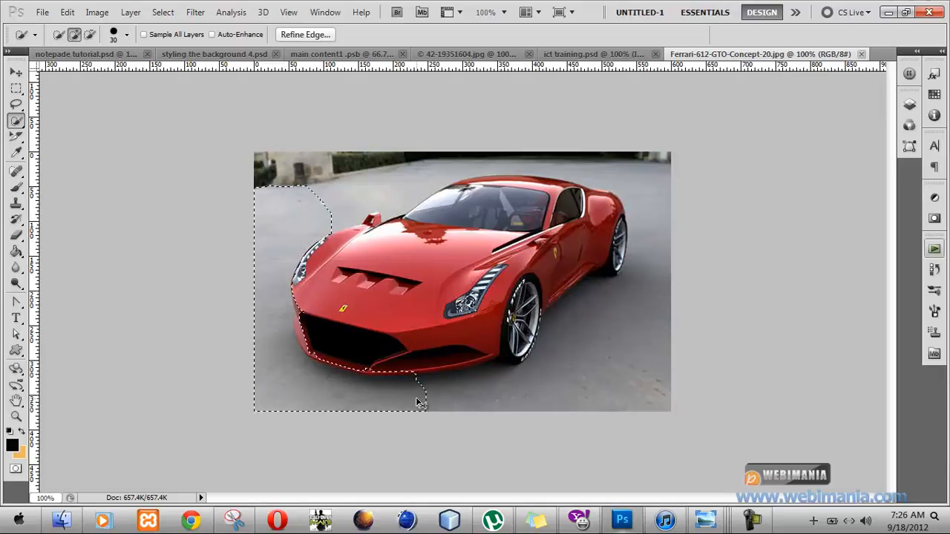
{"action": "key", "text": "ctrl+d"}
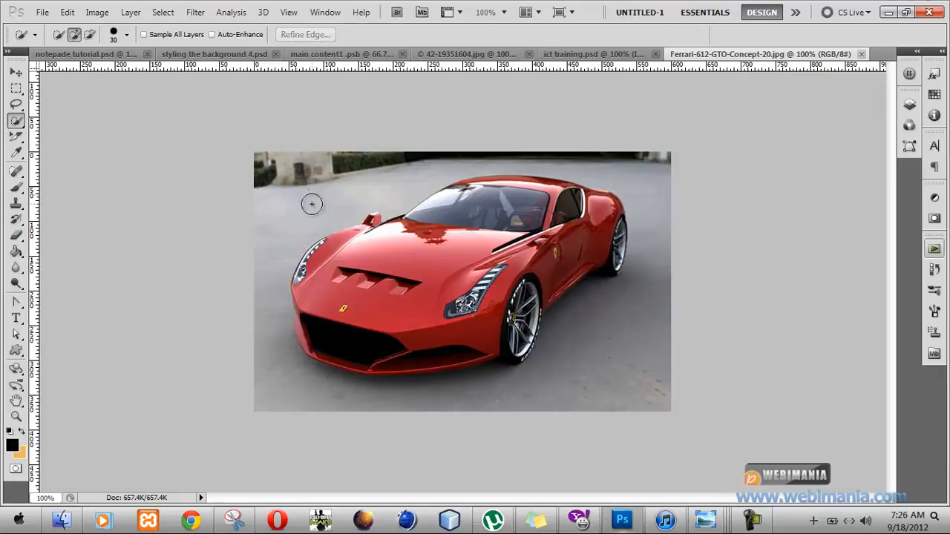
{"action": "left_click_drag", "start_coordinate": [319, 193], "coordinate": [420, 144]}
{"action": "mouse_move", "coordinate": [643, 164]}
{"action": "left_mouse_down"}
{"action": "mouse_move", "coordinate": [611, 154]}
{"action": "mouse_move", "coordinate": [666, 197]}
{"action": "mouse_move", "coordinate": [662, 223]}
{"action": "left_mouse_up"}
{"action": "left_click", "coordinate": [597, 344]}
{"action": "left_click", "coordinate": [483, 390]}
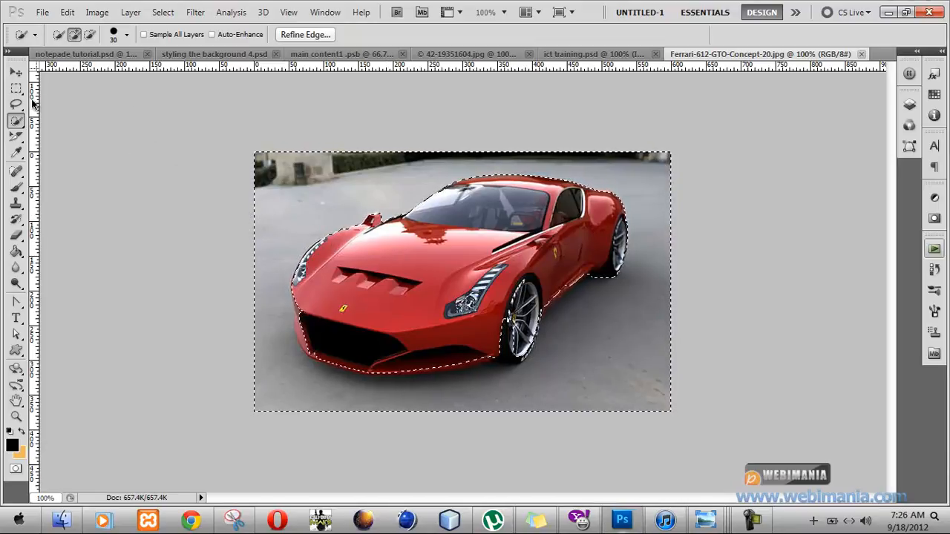
Subtract the front wheel, lower bumper and side sill areas of the car from the background selection.
{"action": "left_click", "coordinate": [89, 37]}
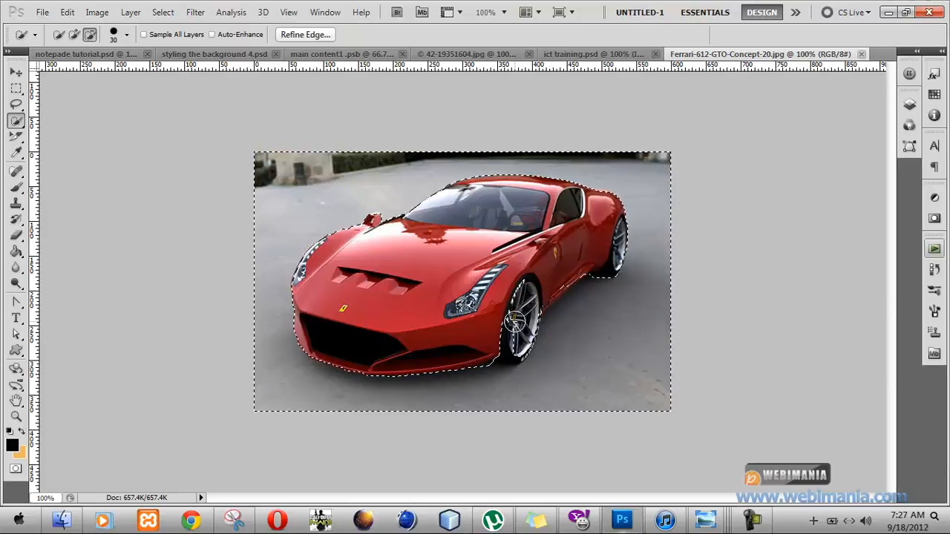
{"action": "left_click", "coordinate": [514, 339]}
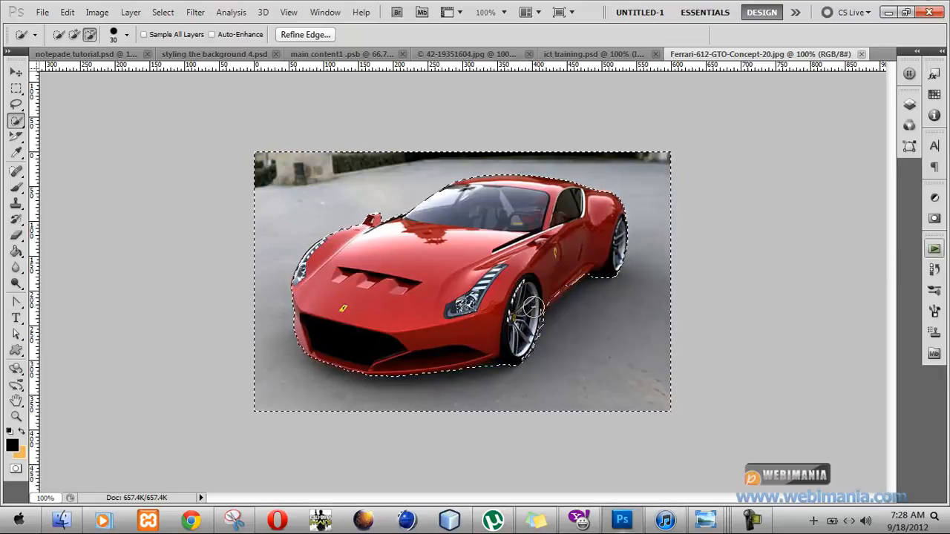
{"action": "left_click_drag", "start_coordinate": [549, 290], "coordinate": [555, 286]}
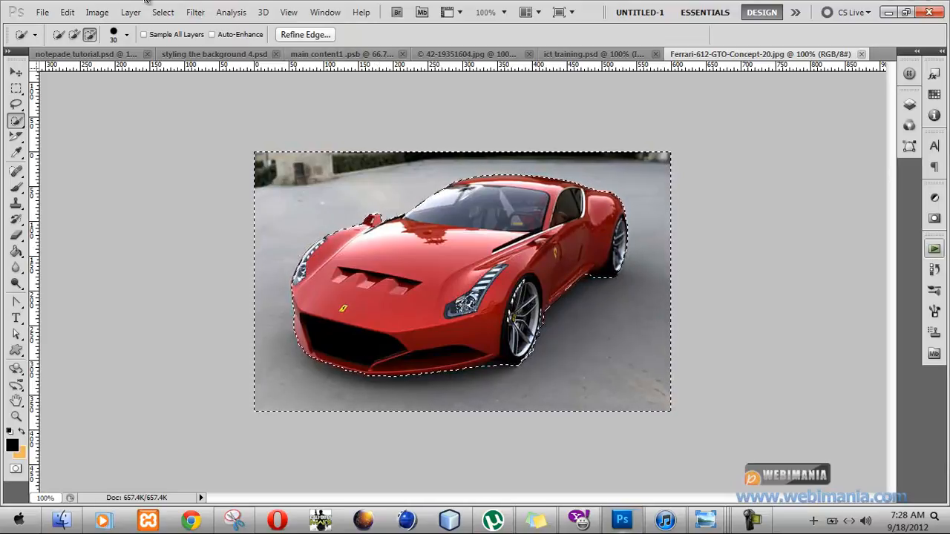
Smooth the background selection with a sample radius of 4 pixels.
{"action": "left_click", "coordinate": [162, 12]}
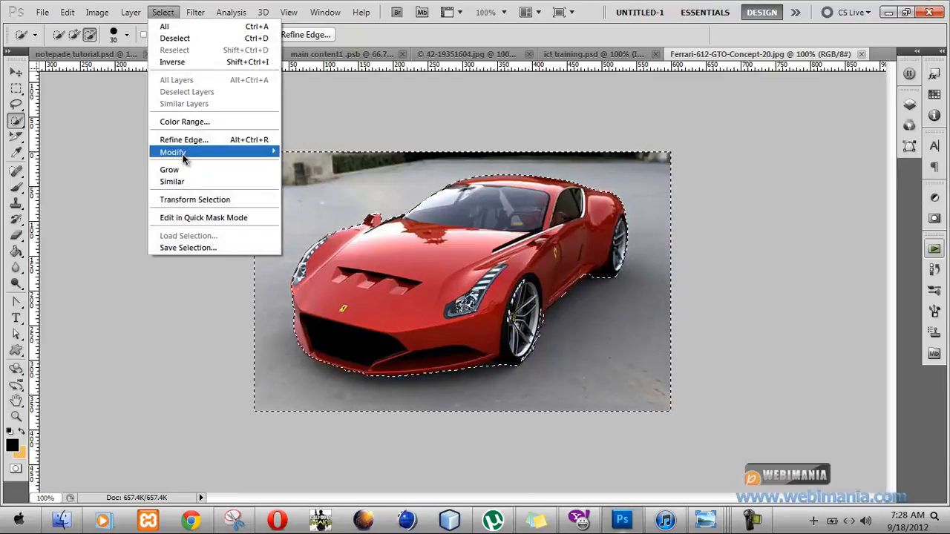
{"action": "mouse_move", "coordinate": [185, 153]}
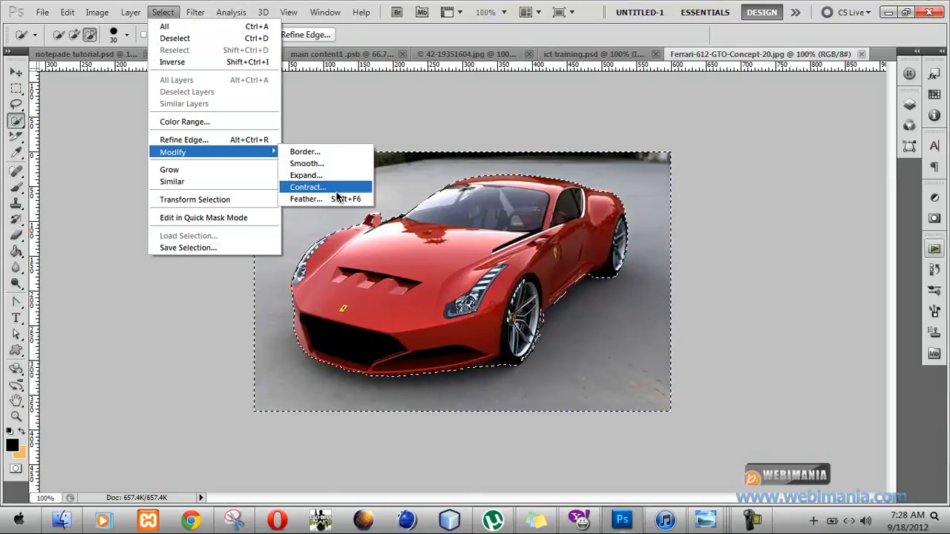
{"action": "left_click", "coordinate": [332, 164]}
{"action": "type", "text": "4"}
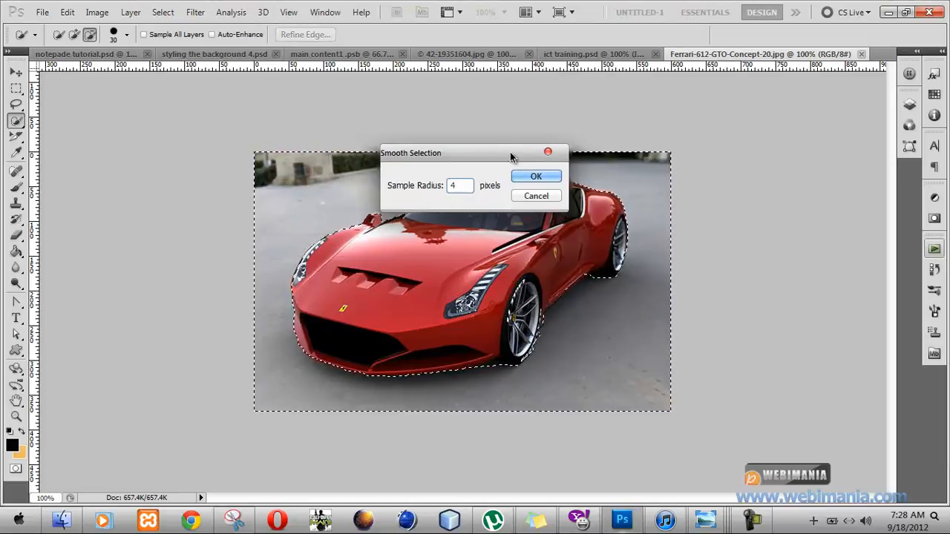
{"action": "left_click", "coordinate": [528, 177]}
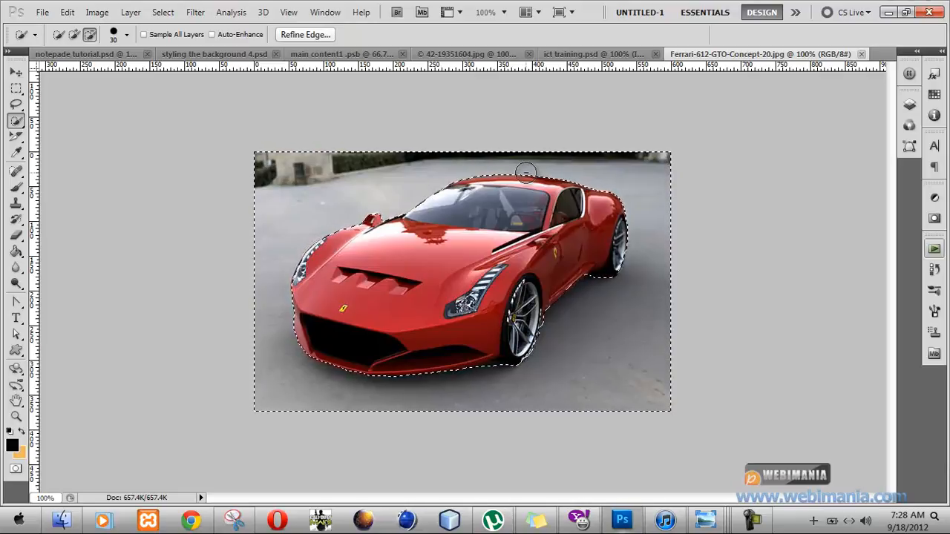
Unlock the photo's Background layer and delete the selected surroundings of the car.
{"action": "left_click", "coordinate": [910, 104]}
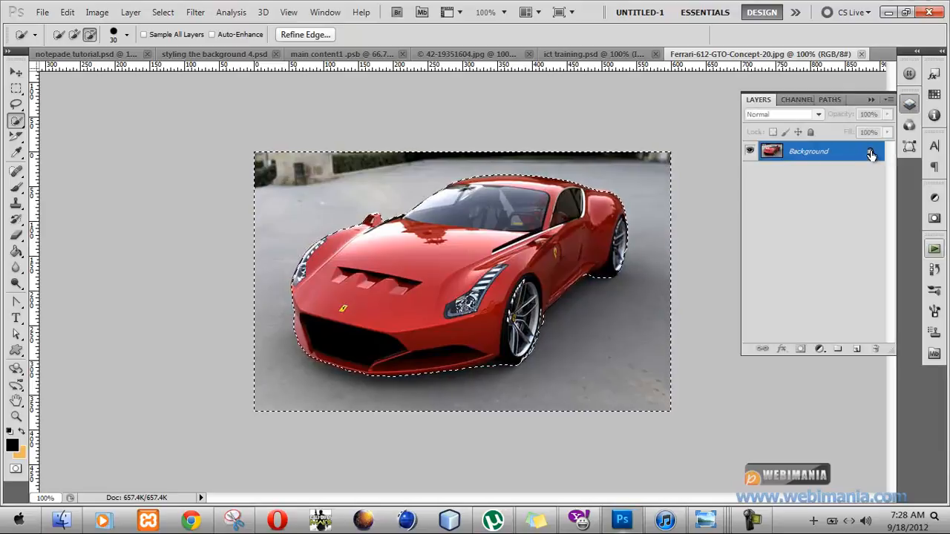
{"action": "left_click_drag", "start_coordinate": [871, 153], "coordinate": [879, 351]}
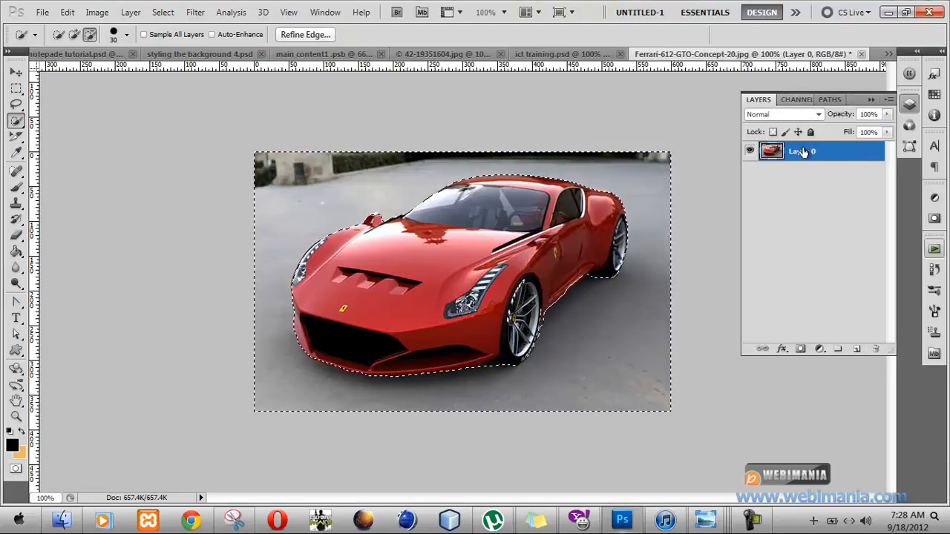
{"action": "key", "text": "Delete"}
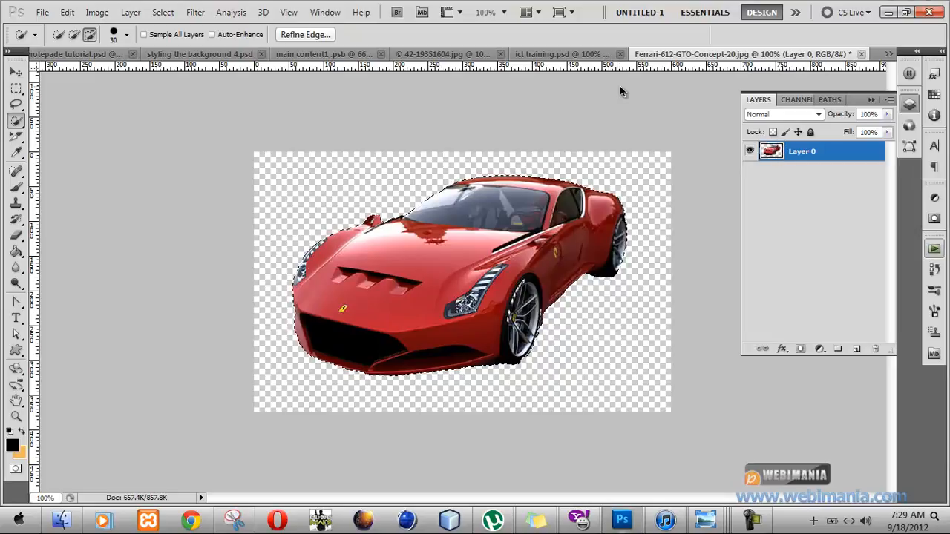
Paste the cut-out car into styling the background 4.psd on a new top layer and move it towards the header's right end.
{"action": "left_click", "coordinate": [67, 13]}
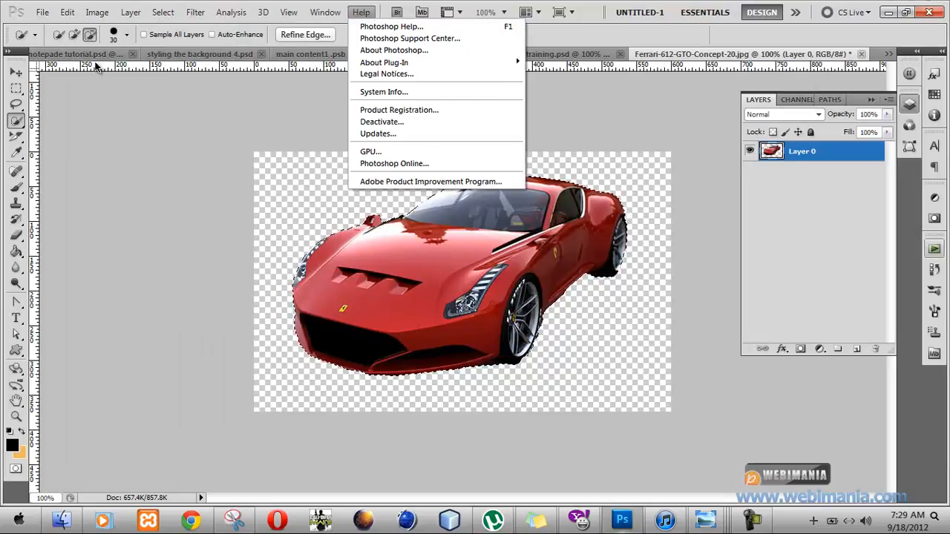
{"action": "left_click", "coordinate": [171, 54]}
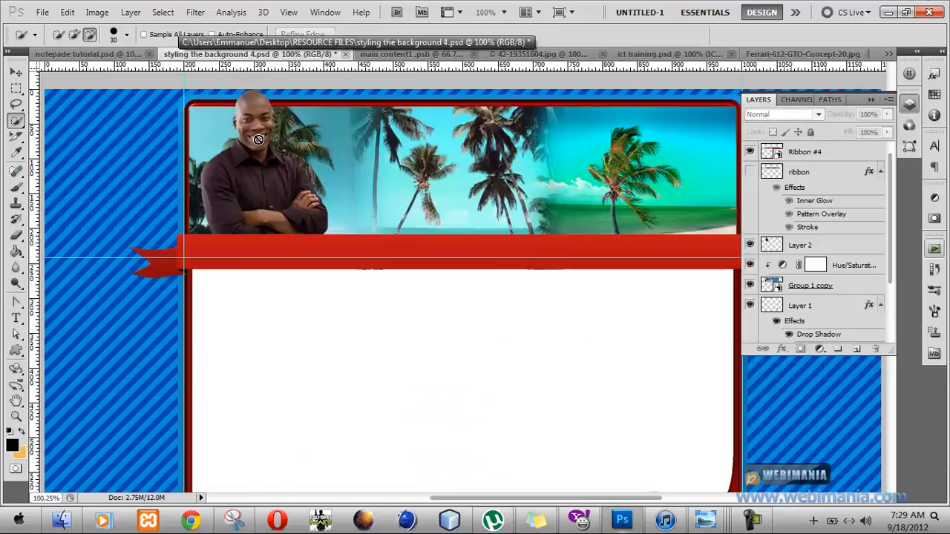
{"action": "key", "text": "ctrl+shift+alt+n"}
{"action": "key", "text": "ctrl+v"}
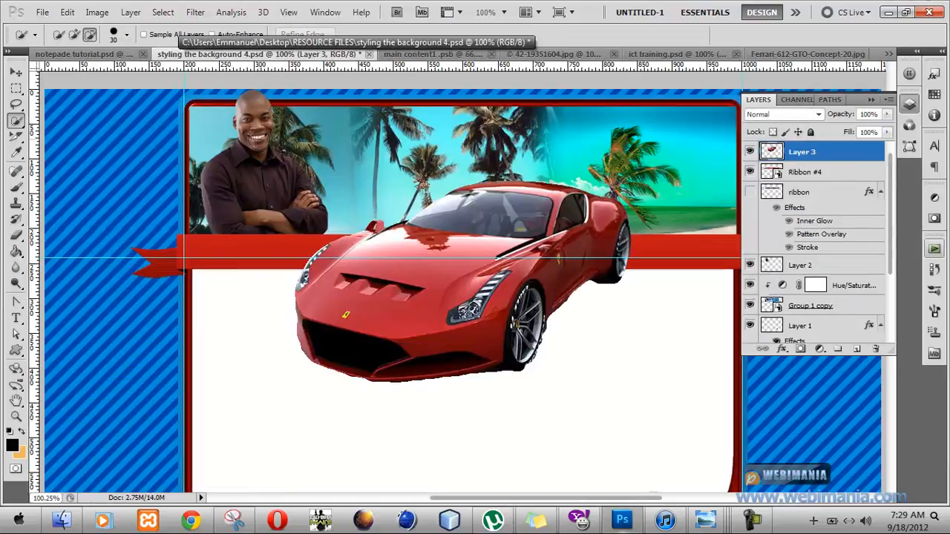
{"action": "left_click", "coordinate": [15, 72]}
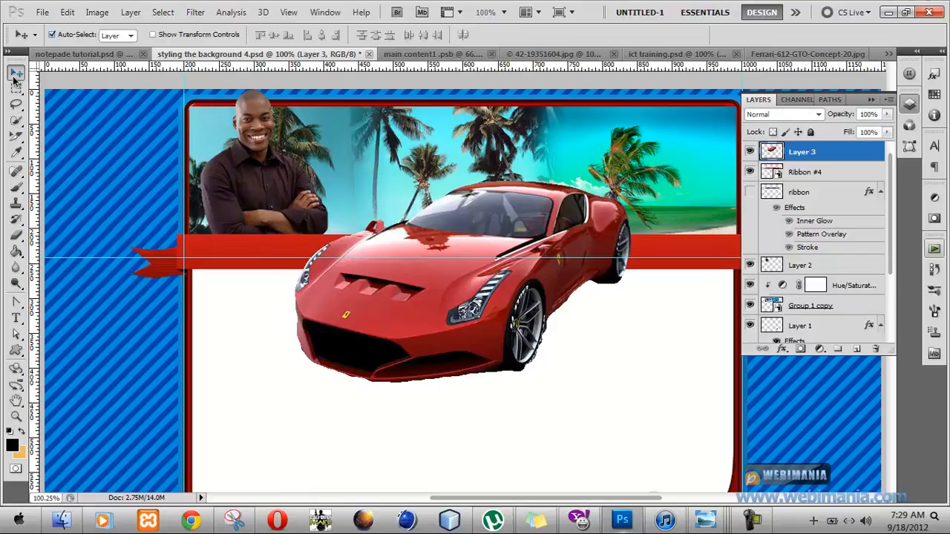
{"action": "left_click_drag", "start_coordinate": [460, 283], "coordinate": [560, 284]}
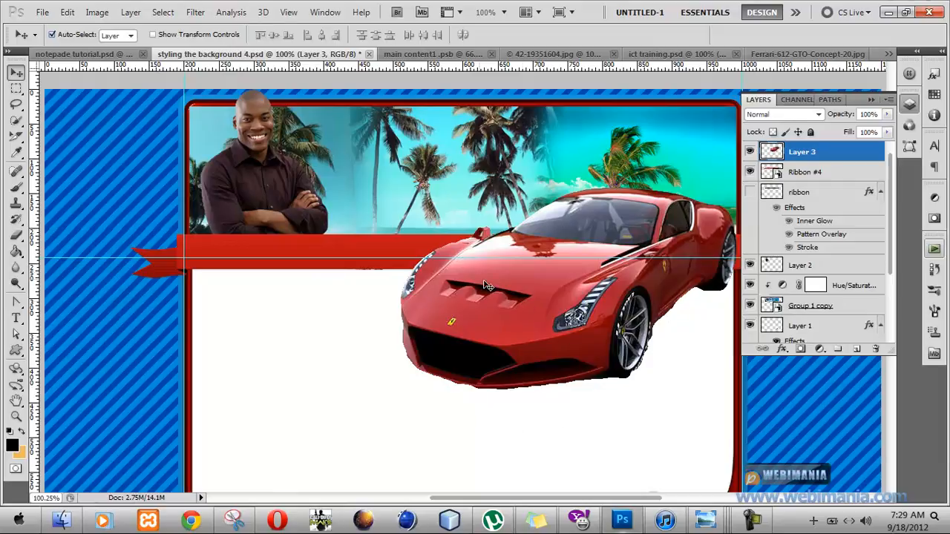
Load the car layer's outline as a selection and contract it by 2 pixels.
{"action": "left_click", "coordinate": [772, 153], "text": "ctrl"}
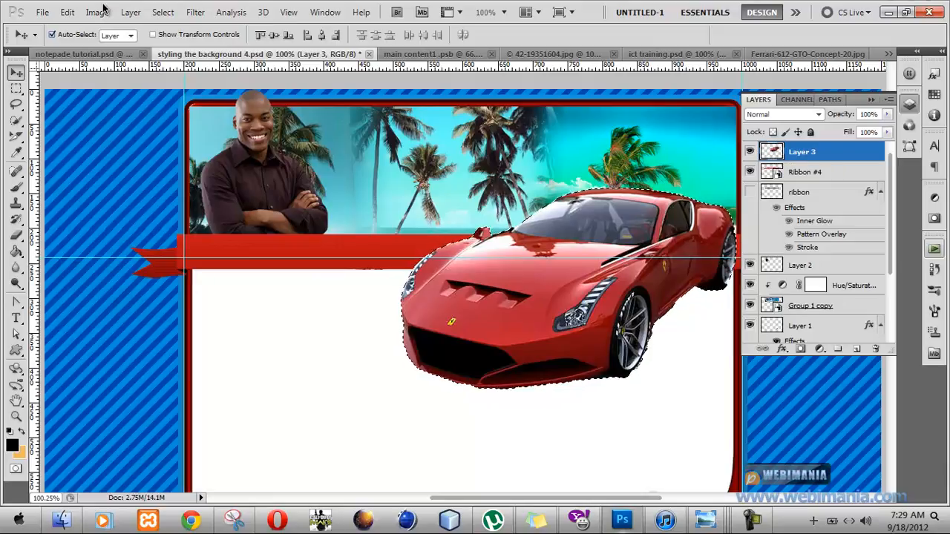
{"action": "left_click", "coordinate": [162, 13]}
{"action": "mouse_move", "coordinate": [218, 152]}
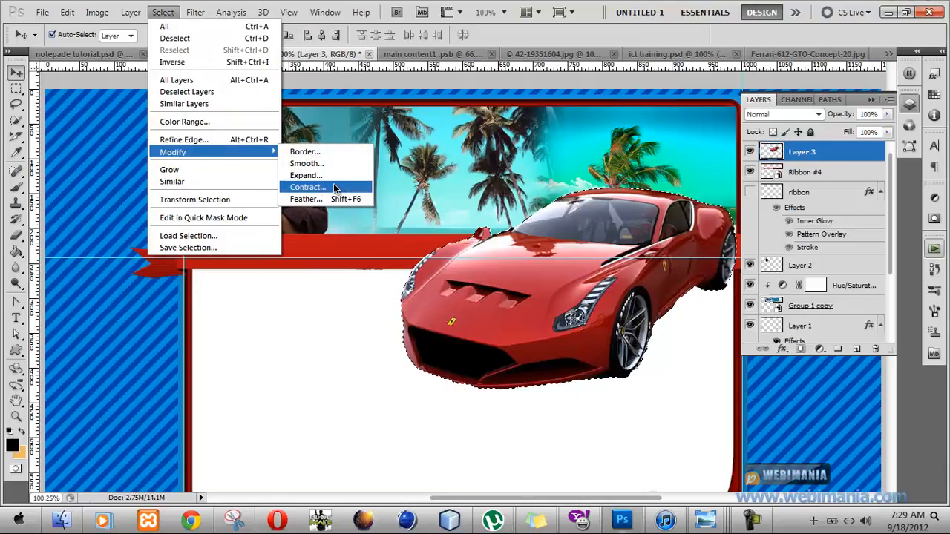
{"action": "left_click", "coordinate": [334, 188]}
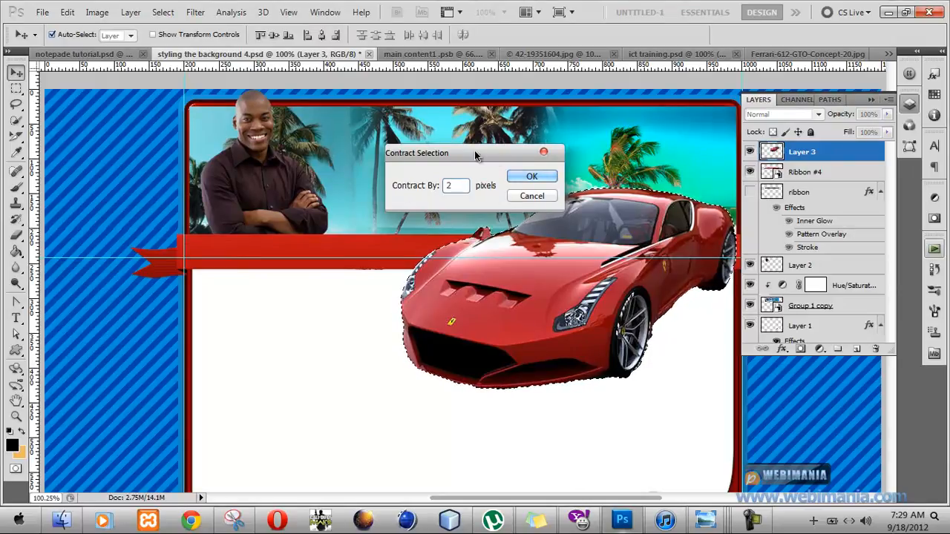
{"action": "left_click", "coordinate": [528, 177]}
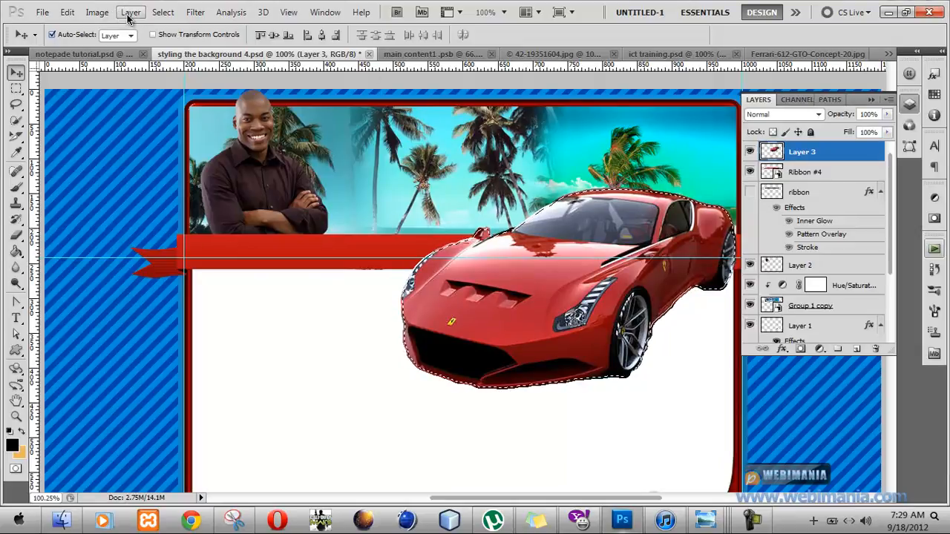
Smooth the contracted car selection with a sample radius of 1 pixel.
{"action": "left_click", "coordinate": [161, 13]}
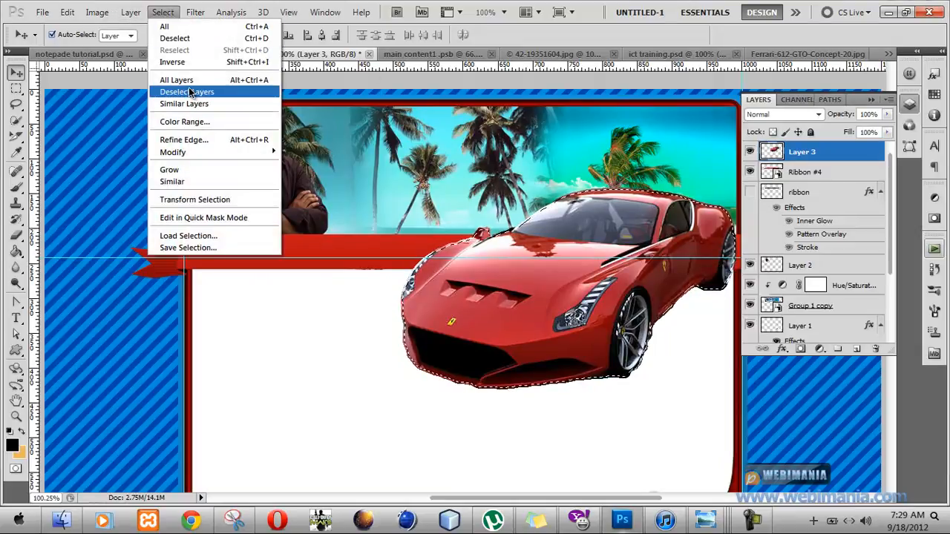
{"action": "mouse_move", "coordinate": [207, 155]}
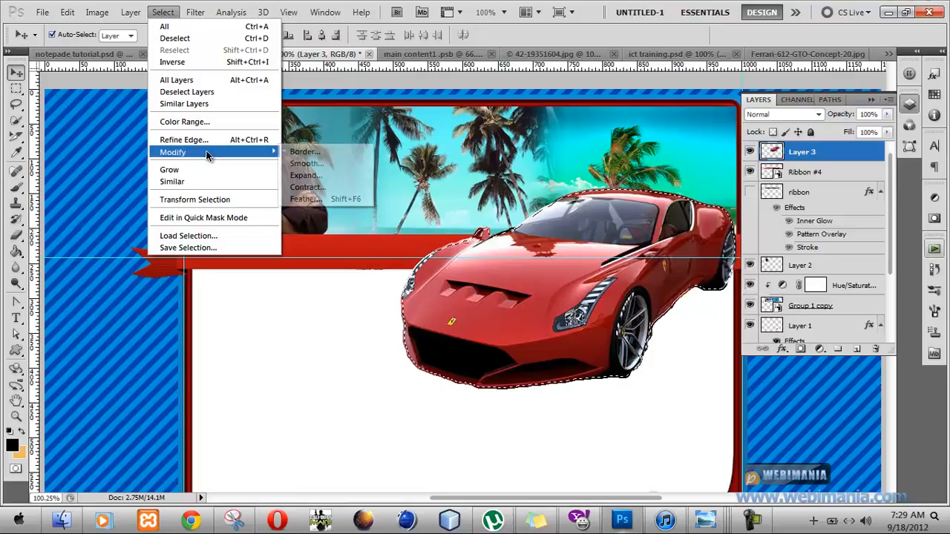
{"action": "left_click", "coordinate": [331, 163]}
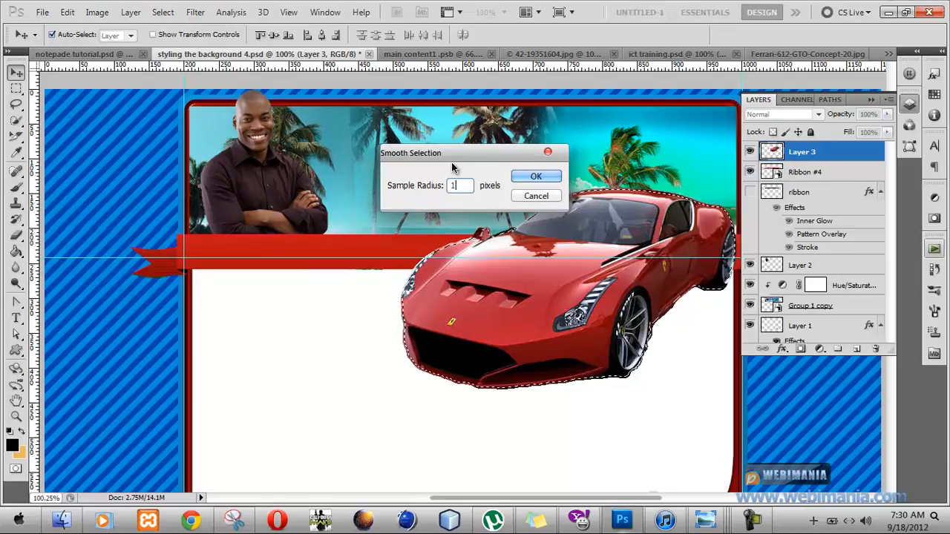
{"action": "key", "text": "Return"}
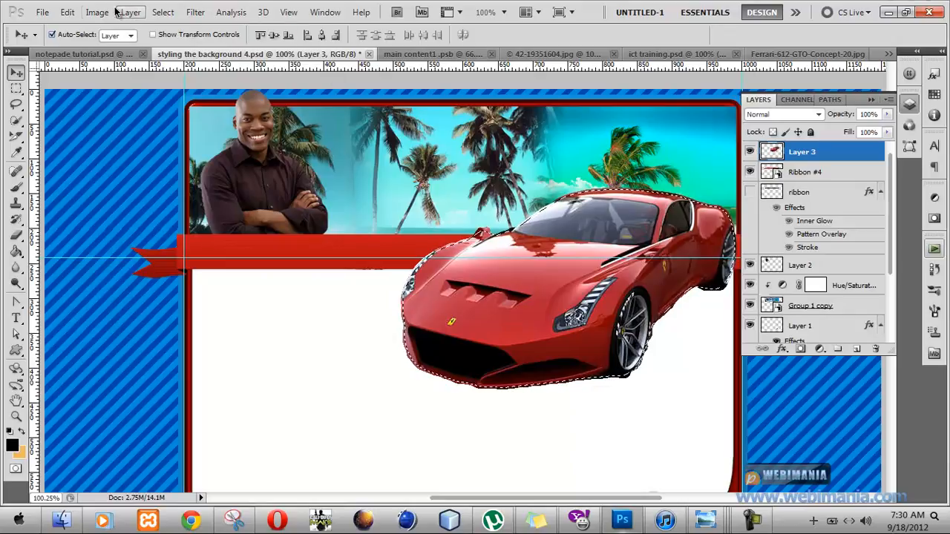
Invert the selection, delete the rough fringe around the car, and deselect.
{"action": "left_click", "coordinate": [175, 16]}
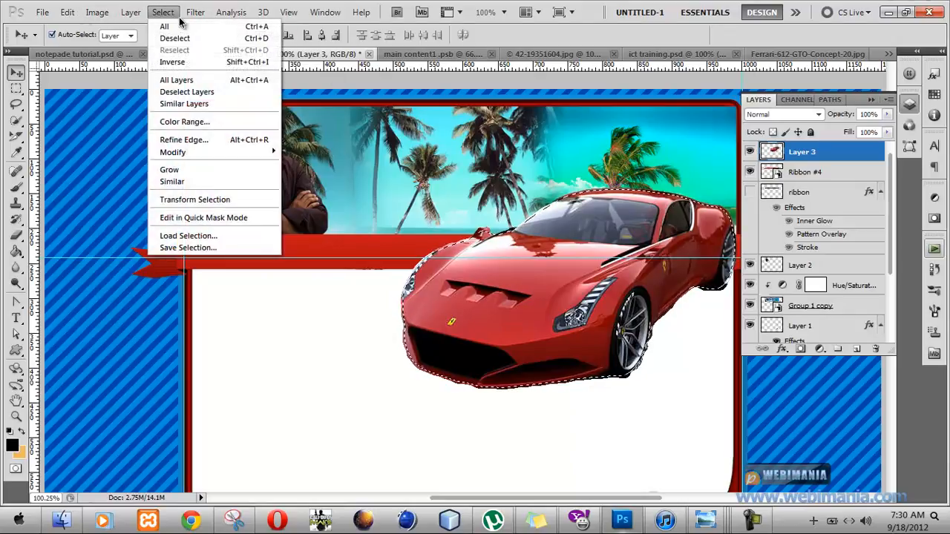
{"action": "left_click", "coordinate": [173, 63]}
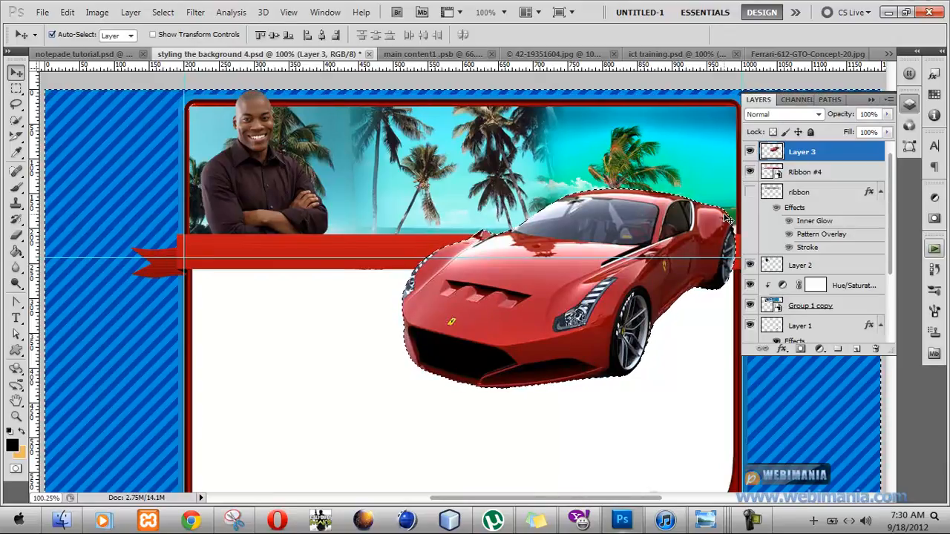
{"action": "key", "text": "ctrl+d"}
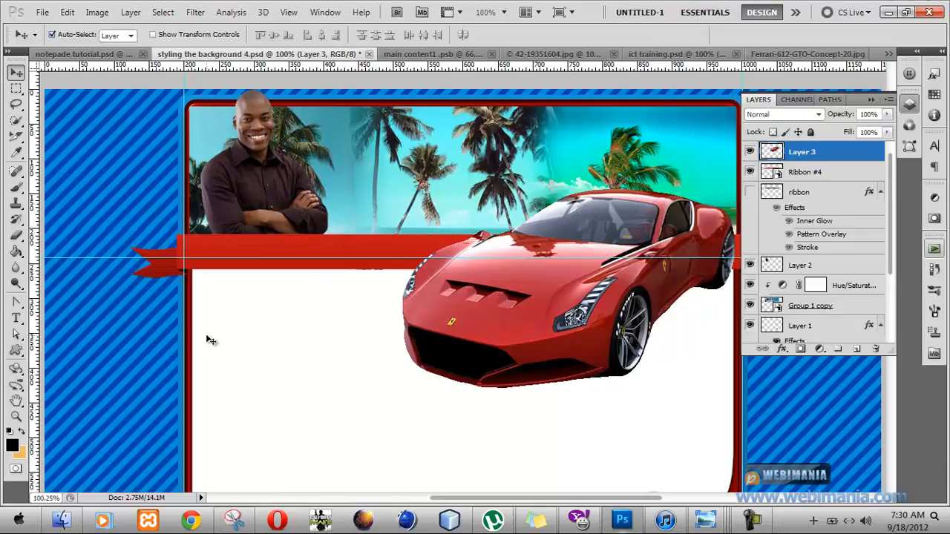
Scale the car proportionally to 50% with Free Transform while placing it over the header's right end.
{"action": "left_click", "coordinate": [15, 71]}
{"action": "key", "text": "ctrl+t"}
{"action": "left_click", "coordinate": [257, 34]}
{"action": "left_click_drag", "start_coordinate": [207, 39], "coordinate": [180, 37]}
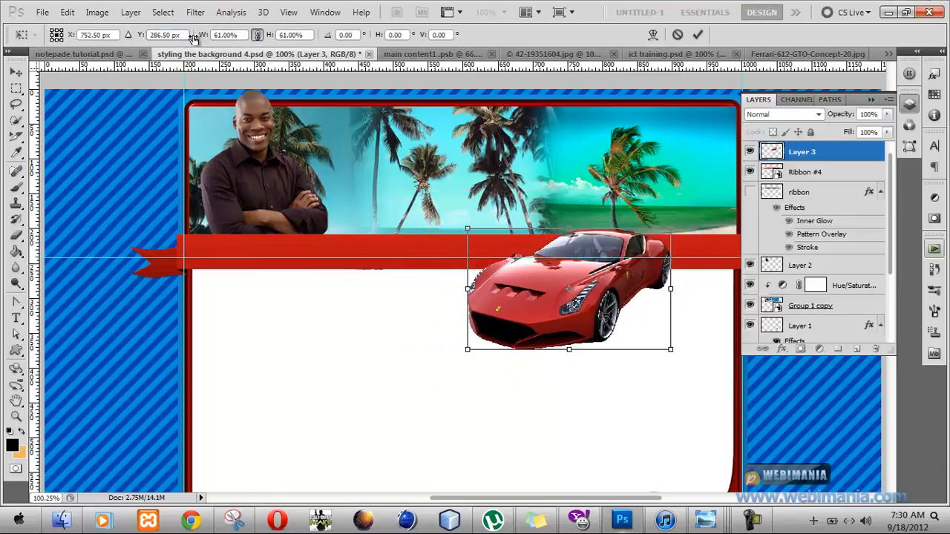
{"action": "left_click_drag", "start_coordinate": [623, 307], "coordinate": [684, 278]}
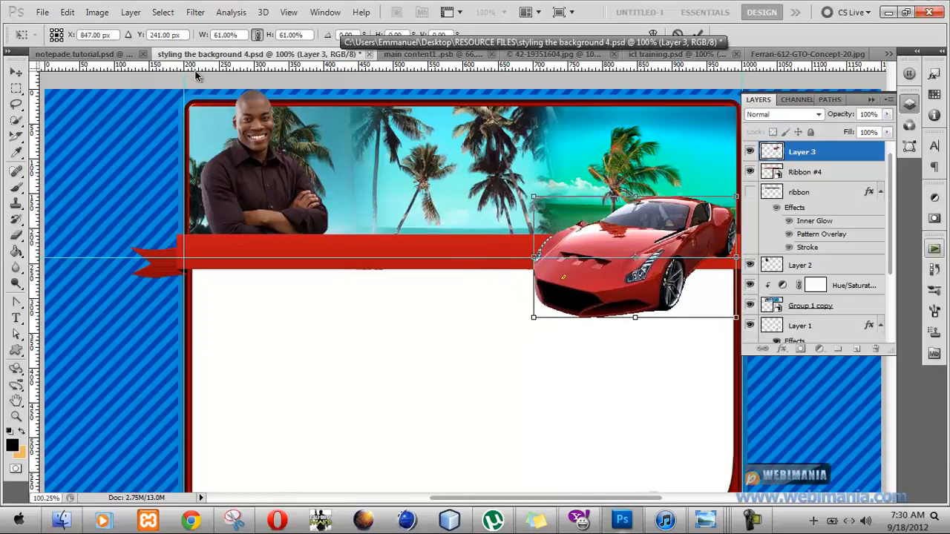
{"action": "left_click_drag", "start_coordinate": [209, 41], "coordinate": [194, 42]}
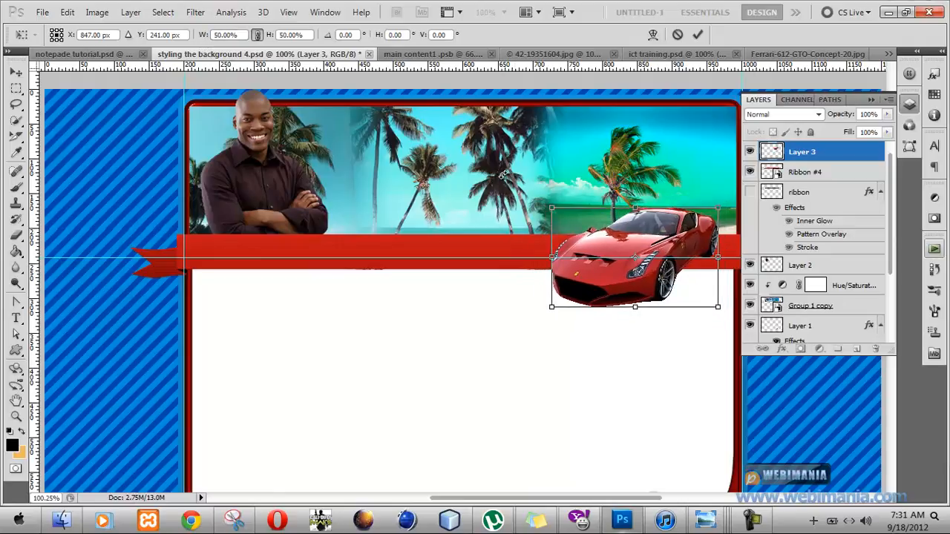
Shift the scaled car up and right so it overlaps the ribbon at the frame's right edge, and apply the transform.
{"action": "left_click_drag", "start_coordinate": [658, 246], "coordinate": [676, 240]}
{"action": "key", "text": "Up"}
{"action": "key", "text": "Up"}
{"action": "key", "text": "Up"}
{"action": "key", "text": "Up"}
{"action": "key", "text": "Up"}
{"action": "key", "text": "Up"}
{"action": "key", "text": "Up"}
{"action": "key", "text": "Up"}
{"action": "key", "text": "Up"}
{"action": "key", "text": "Up"}
{"action": "key", "text": "Up"}
{"action": "key", "text": "Up"}
{"action": "key", "text": "Up"}
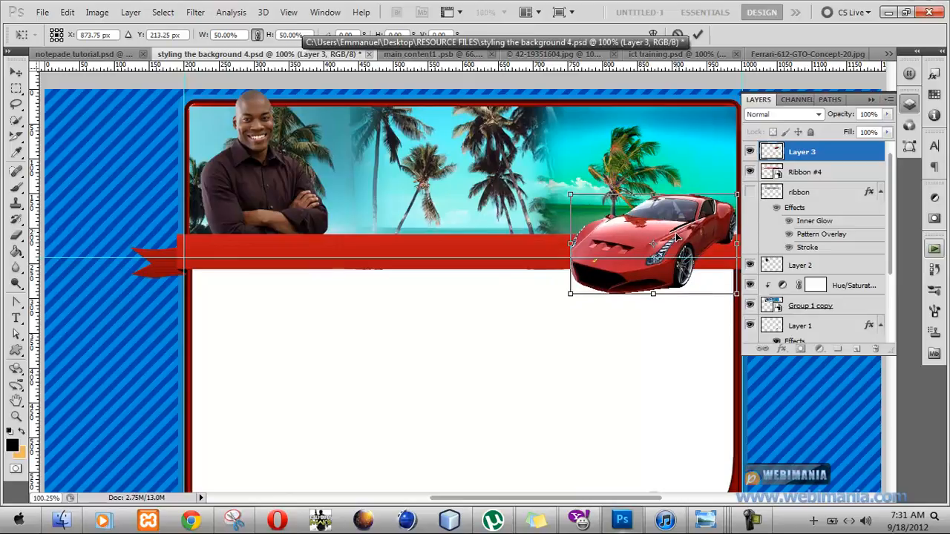
{"action": "key", "text": "Up"}
{"action": "key", "text": "Up"}
{"action": "key", "text": "Up"}
{"action": "key", "text": "Up"}
{"action": "key", "text": "Up"}
{"action": "key", "text": "Up"}
{"action": "key", "text": "Up"}
{"action": "key", "text": "Up"}
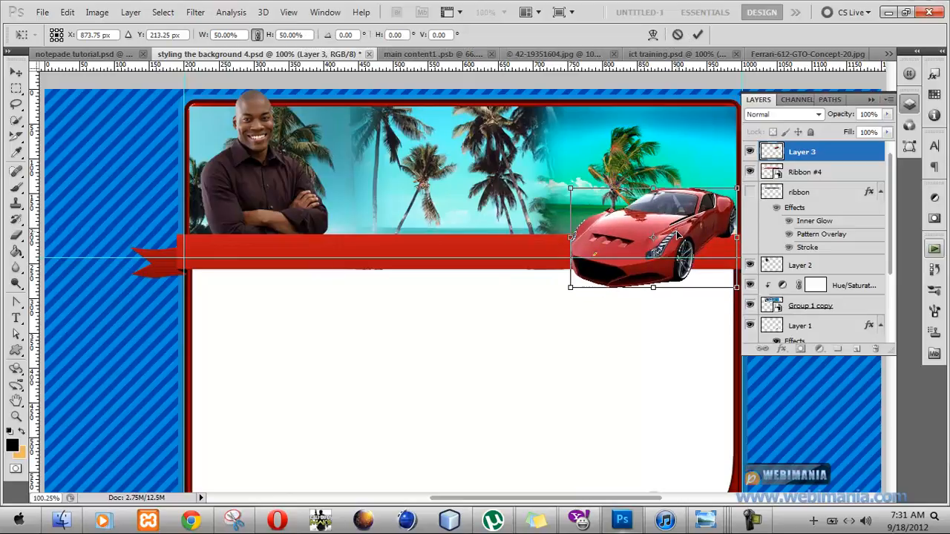
{"action": "key", "text": "Return"}
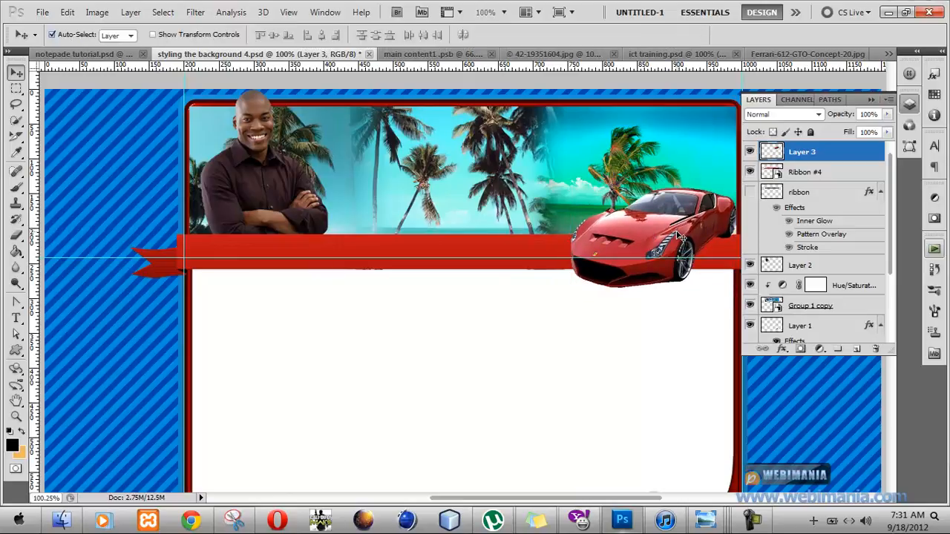
Add a drop shadow to the car layer without global light, at a 75° angle and 4 px distance.
{"action": "right_click", "coordinate": [805, 159]}
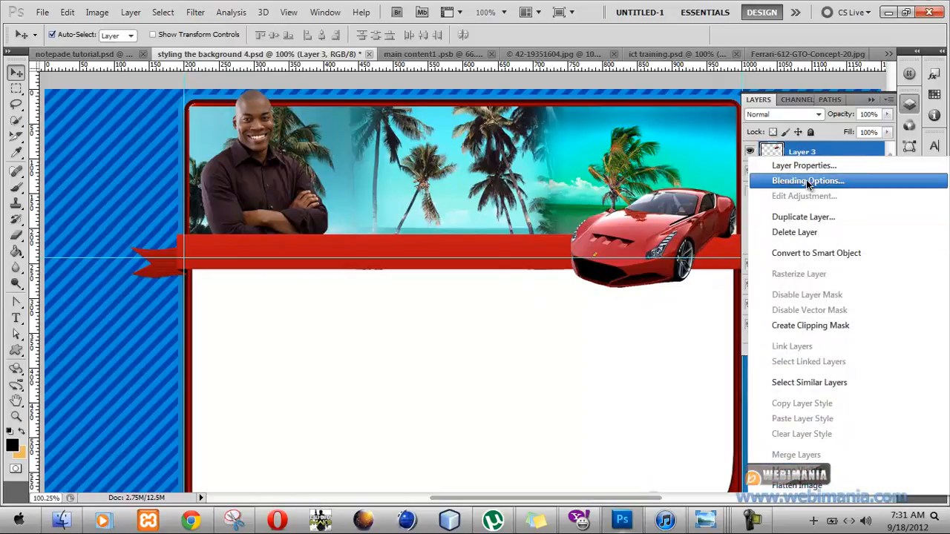
{"action": "left_click", "coordinate": [807, 181]}
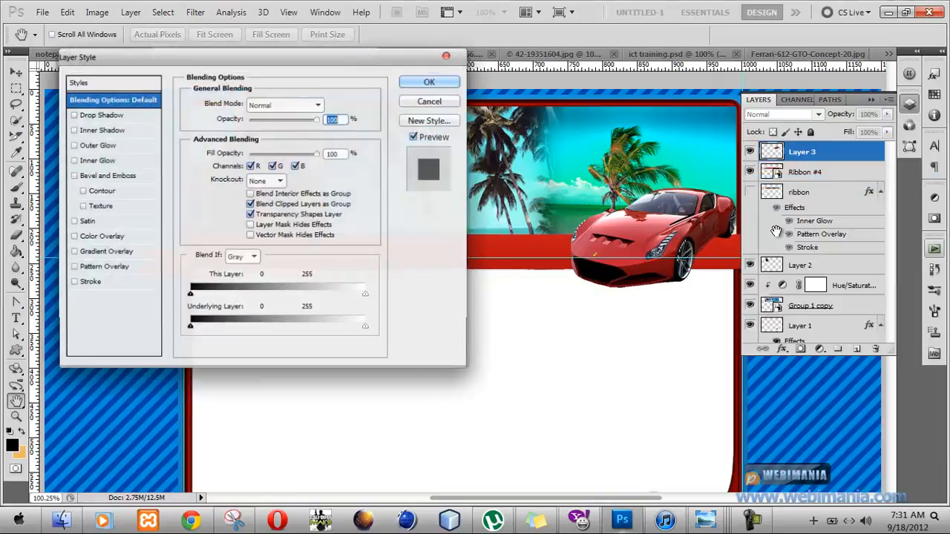
{"action": "left_click", "coordinate": [109, 117]}
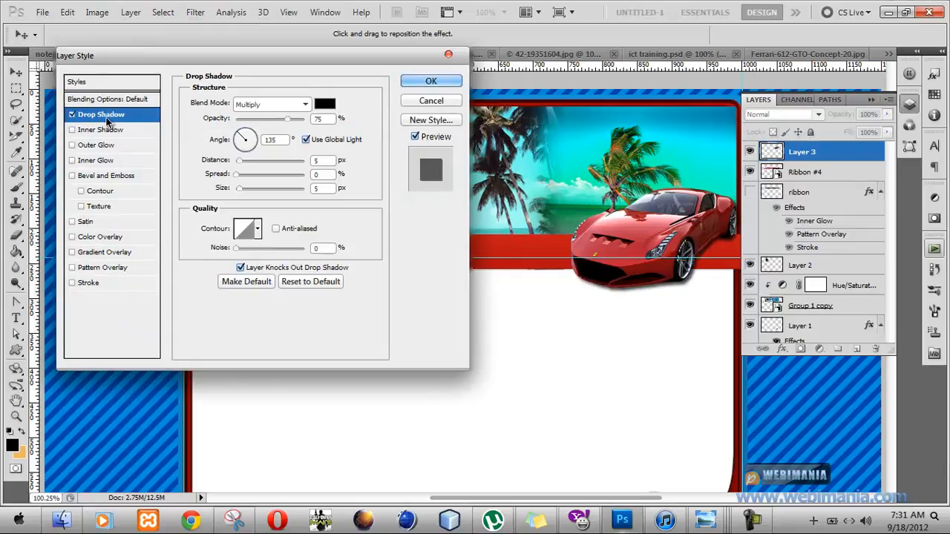
{"action": "left_click", "coordinate": [319, 143]}
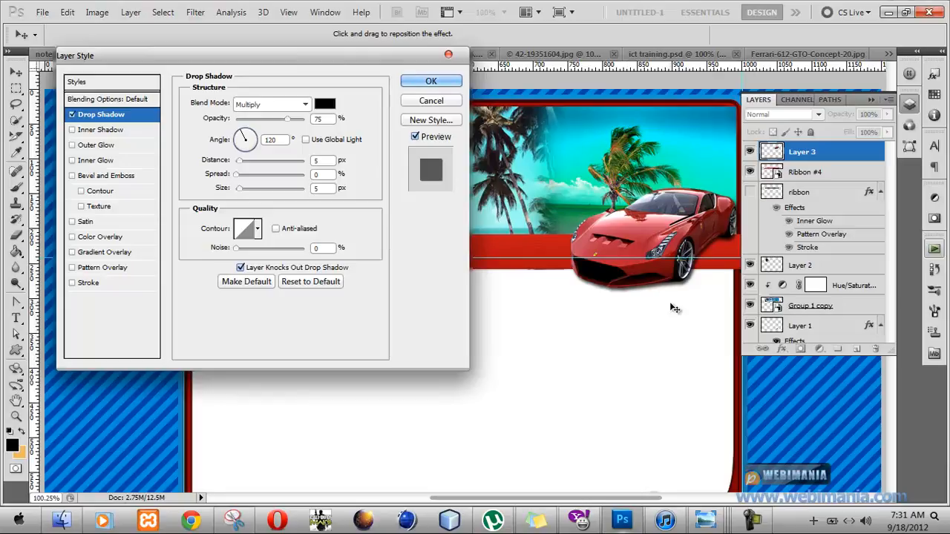
{"action": "left_click_drag", "start_coordinate": [670, 305], "coordinate": [667, 305]}
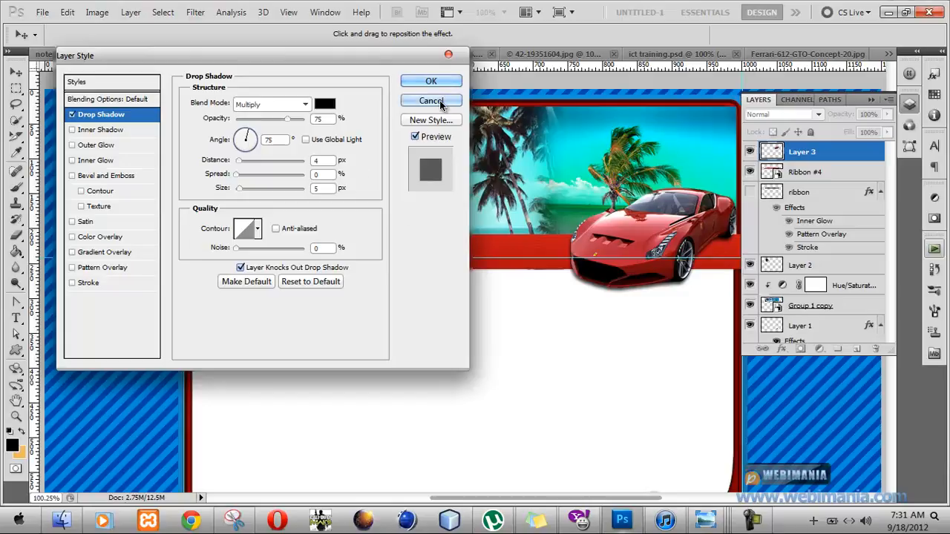
{"action": "left_click", "coordinate": [432, 78]}
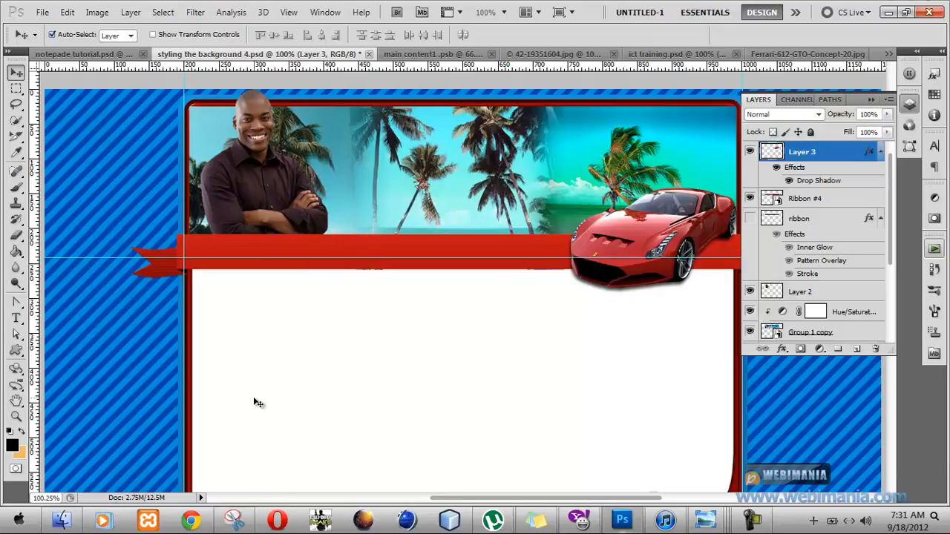
Switch to the file explorer and open the house picture thumb_046 from the PALMS resource folder in Photoshop.
{"action": "left_click", "coordinate": [72, 526]}
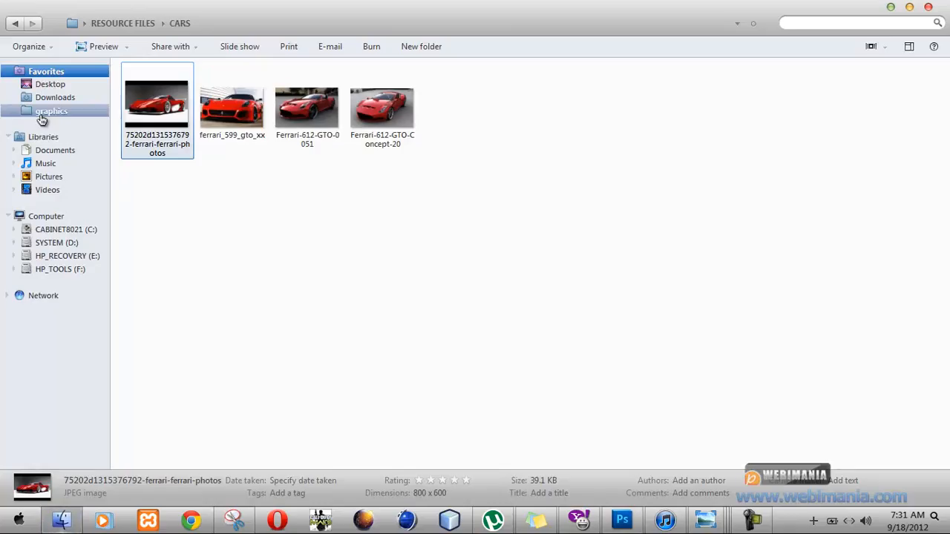
{"action": "left_click", "coordinate": [16, 25]}
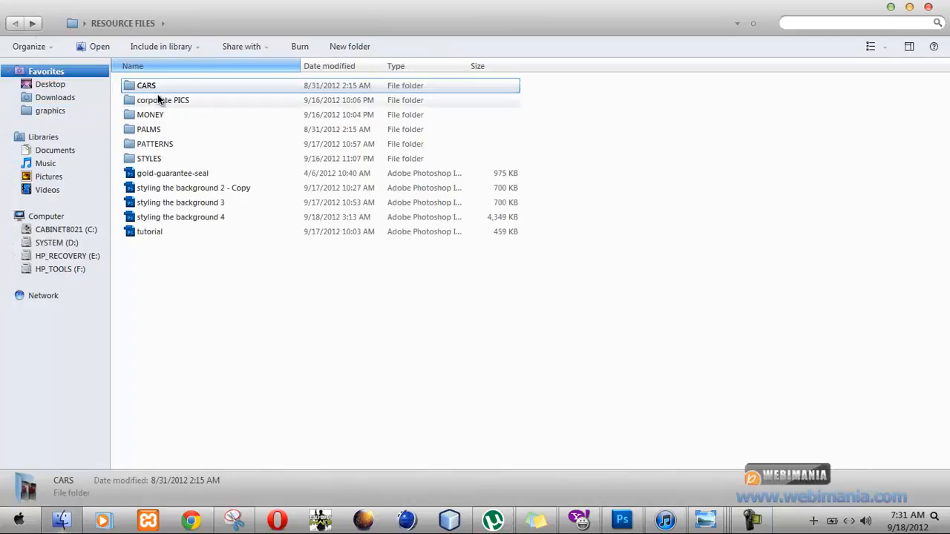
{"action": "double_click", "coordinate": [177, 129]}
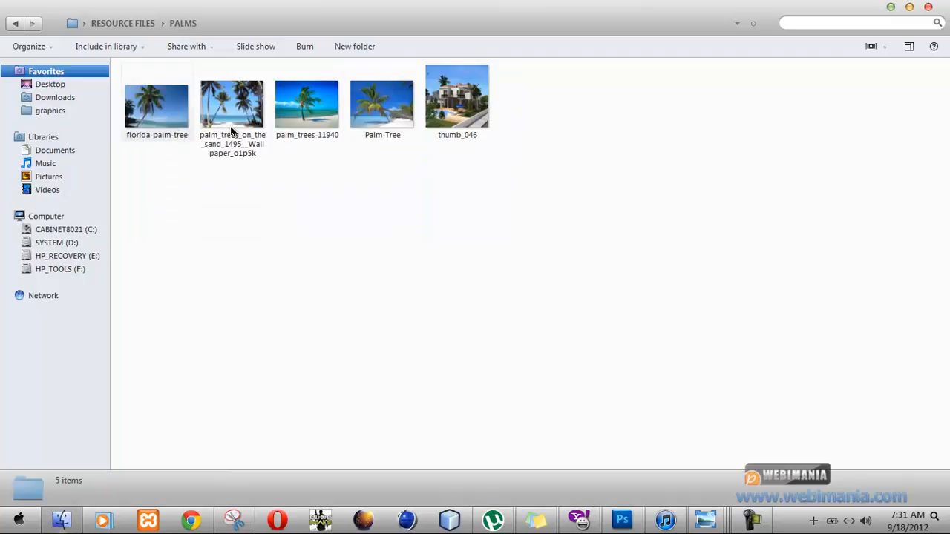
{"action": "double_click", "coordinate": [445, 112]}
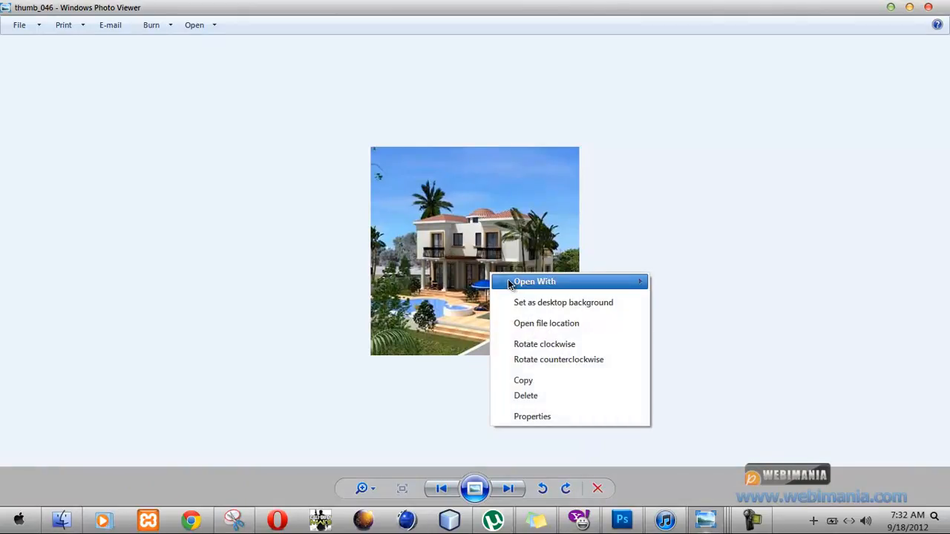
{"action": "mouse_move", "coordinate": [512, 281]}
{"action": "left_click", "coordinate": [698, 313]}
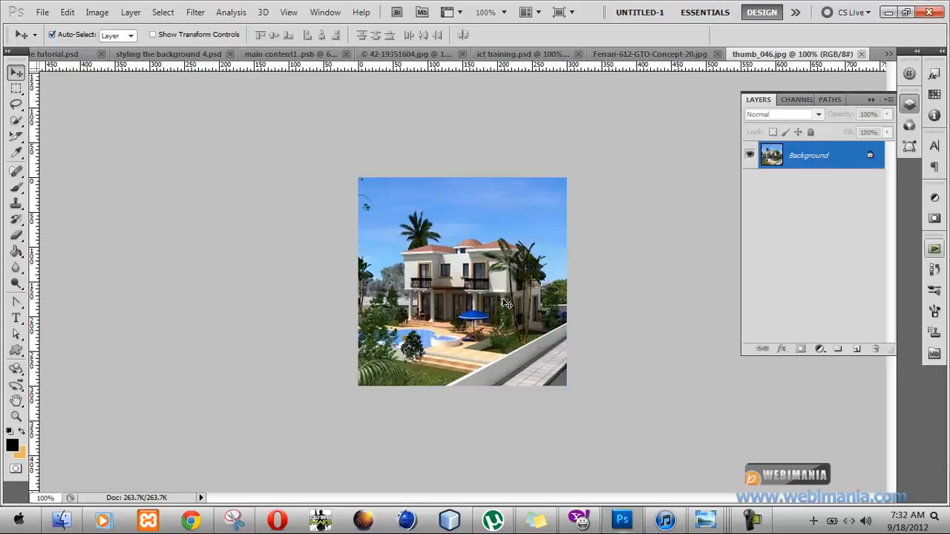
Copy the whole house picture into styling the background 4.psd directly above the Group 1 copy layer and move it behind the car.
{"action": "key", "text": "ctrl+a"}
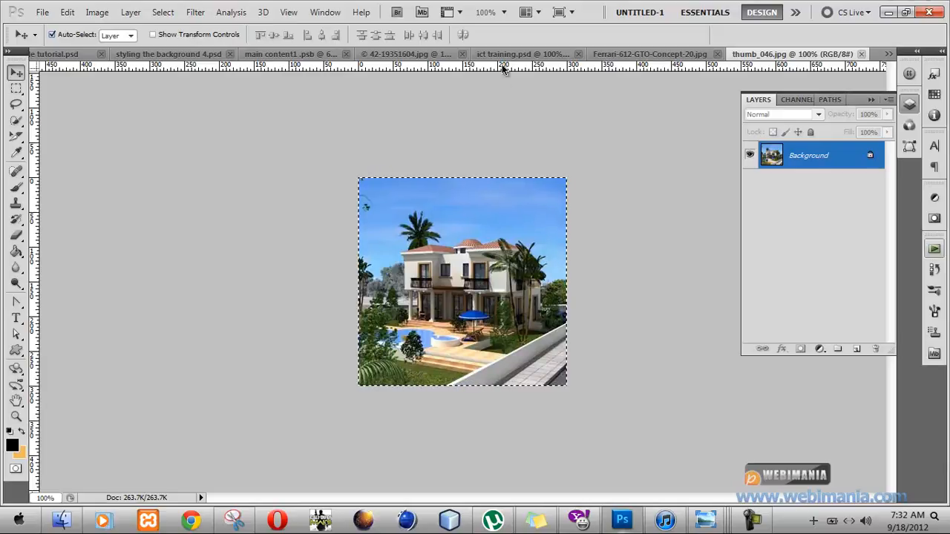
{"action": "left_click", "coordinate": [182, 54]}
{"action": "left_click", "coordinate": [412, 175]}
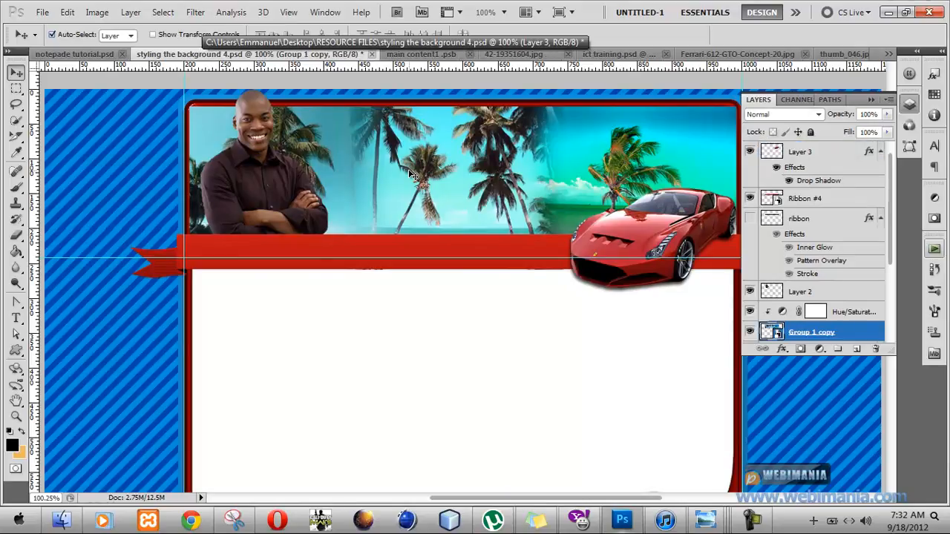
{"action": "key", "text": "ctrl+v"}
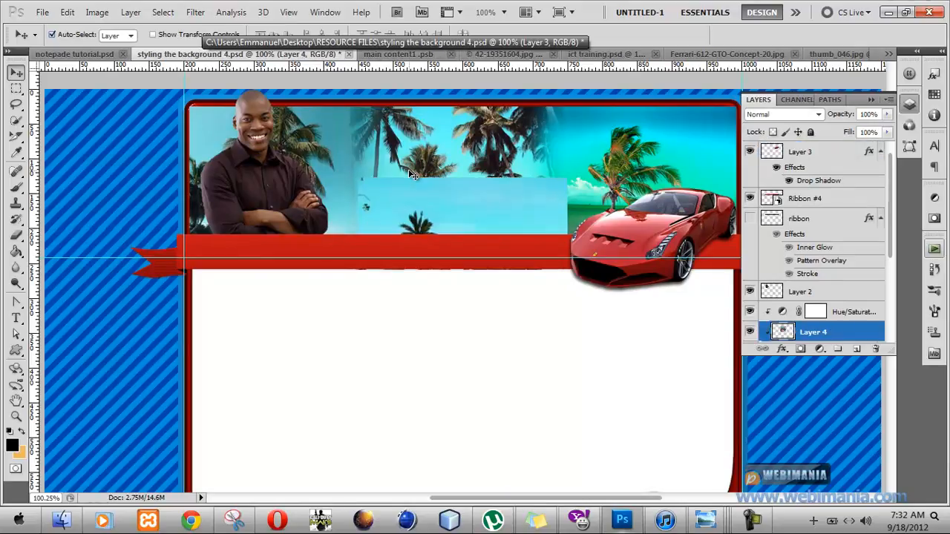
{"action": "left_click_drag", "start_coordinate": [452, 217], "coordinate": [546, 137]}
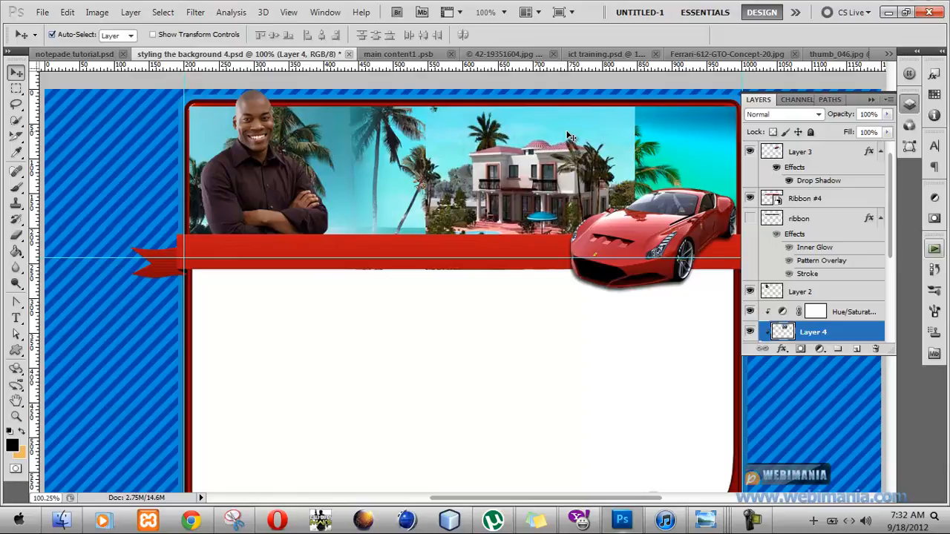
Try tilting the house picture, return its rotation to 0°, and apply it slightly higher and closer to the header's right end.
{"action": "key", "text": "ctrl+t"}
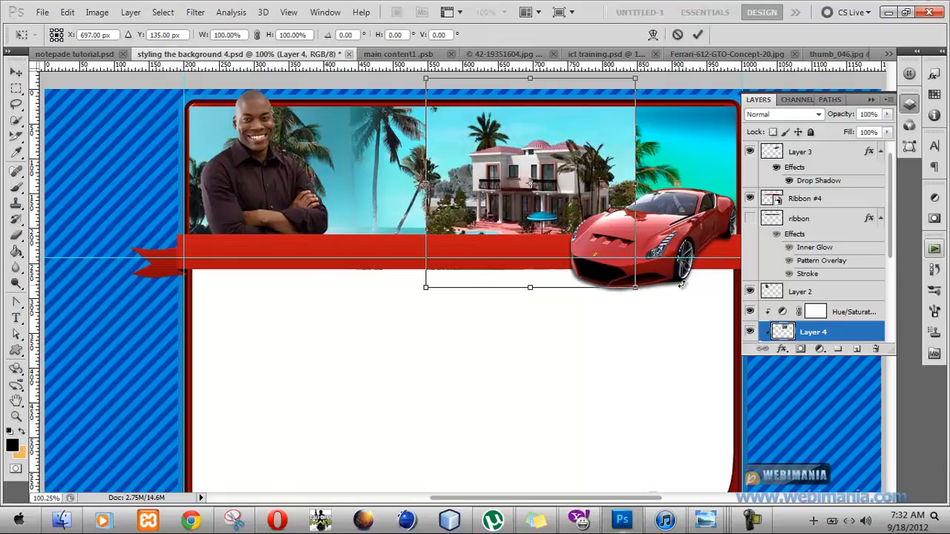
{"action": "left_click_drag", "start_coordinate": [659, 293], "coordinate": [666, 231]}
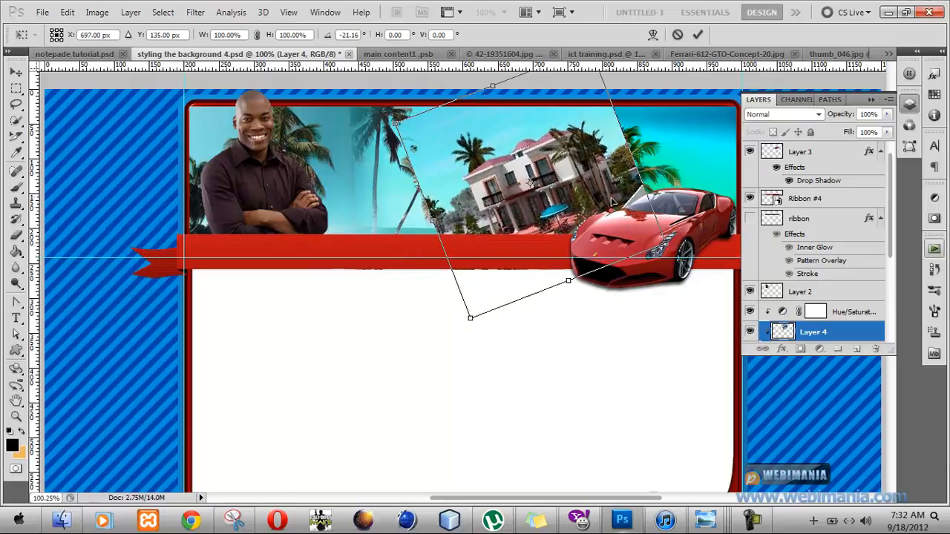
{"action": "left_click_drag", "start_coordinate": [593, 184], "coordinate": [615, 172]}
{"action": "left_click_drag", "start_coordinate": [707, 232], "coordinate": [693, 255]}
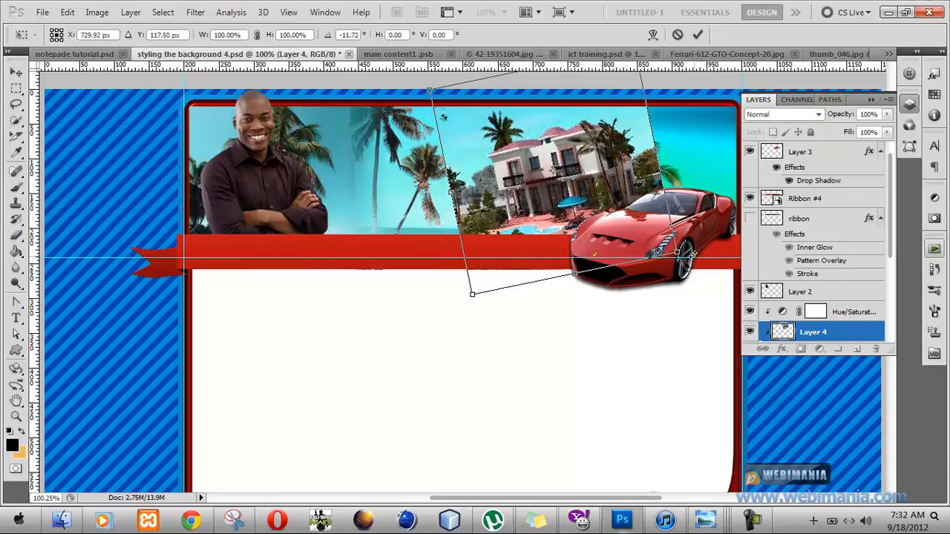
{"action": "left_click_drag", "start_coordinate": [723, 298], "coordinate": [678, 313]}
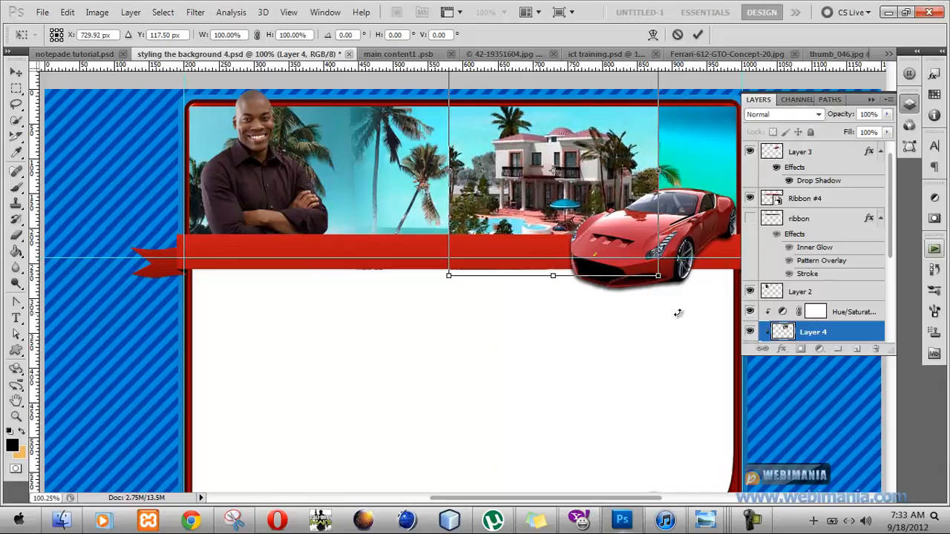
{"action": "key", "text": "Return"}
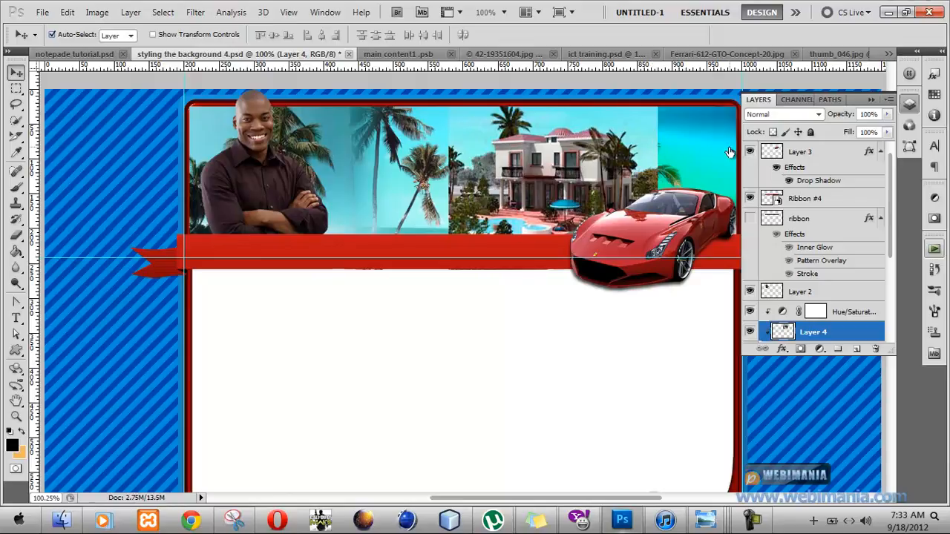
Add a layer mask to the house layer and set up a 53 px brush with 0% hardness and 33% flow.
{"action": "left_click", "coordinate": [800, 348]}
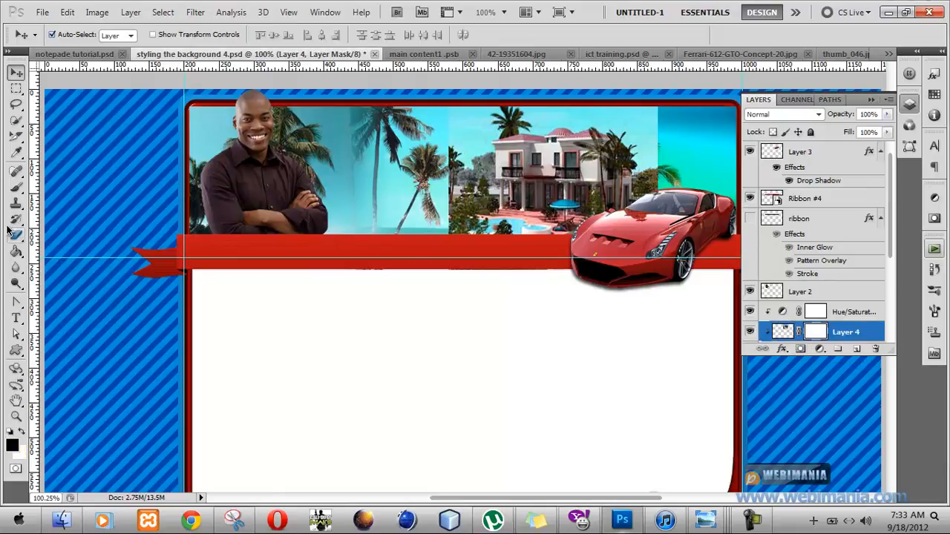
{"action": "left_click", "coordinate": [15, 190]}
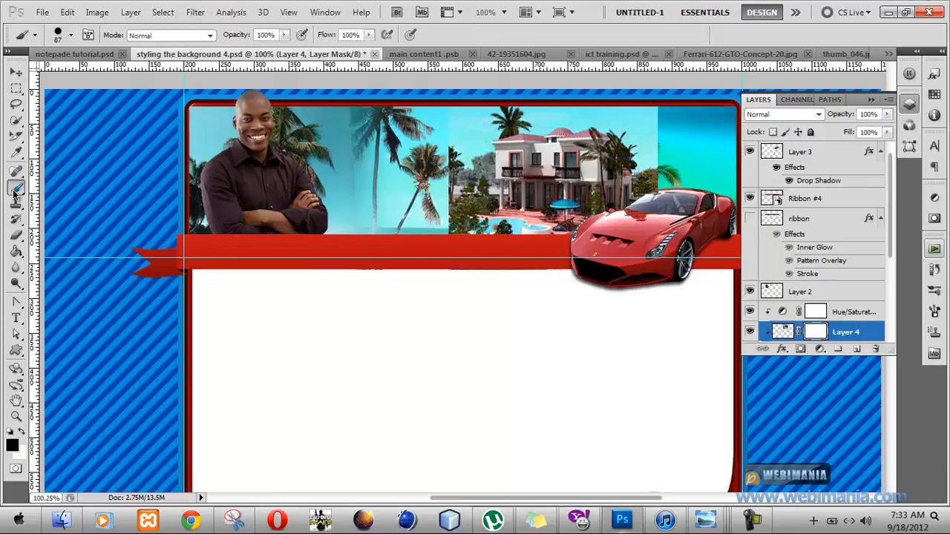
{"action": "left_click", "coordinate": [71, 35]}
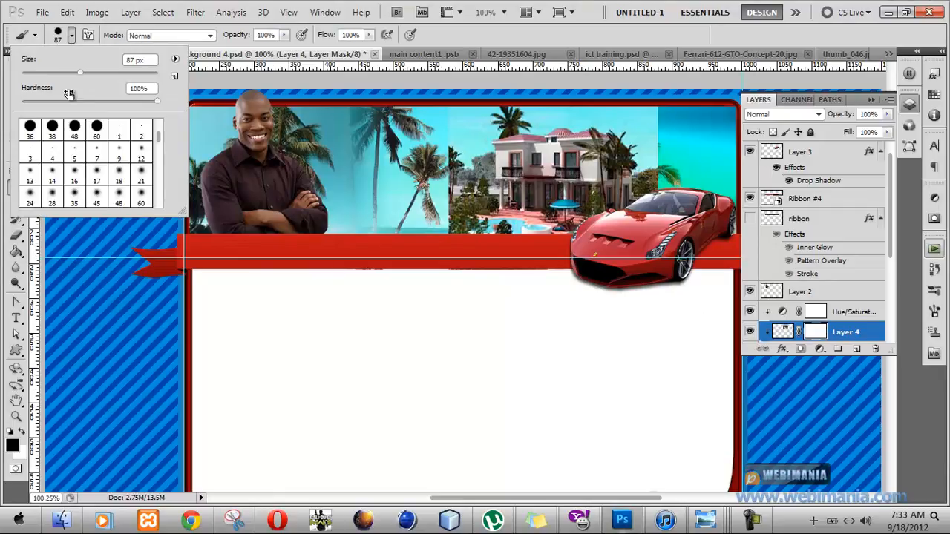
{"action": "left_click", "coordinate": [58, 73]}
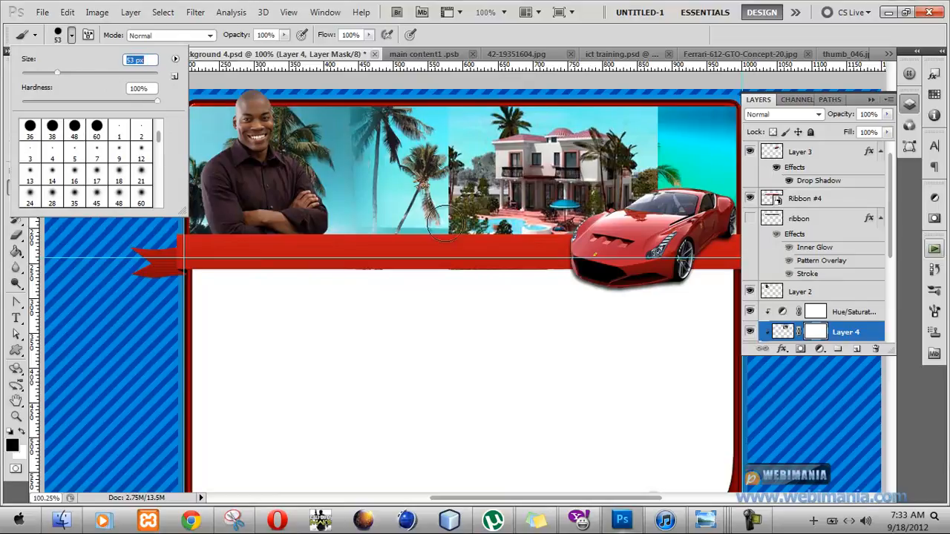
{"action": "left_click_drag", "start_coordinate": [156, 100], "coordinate": [6, 85]}
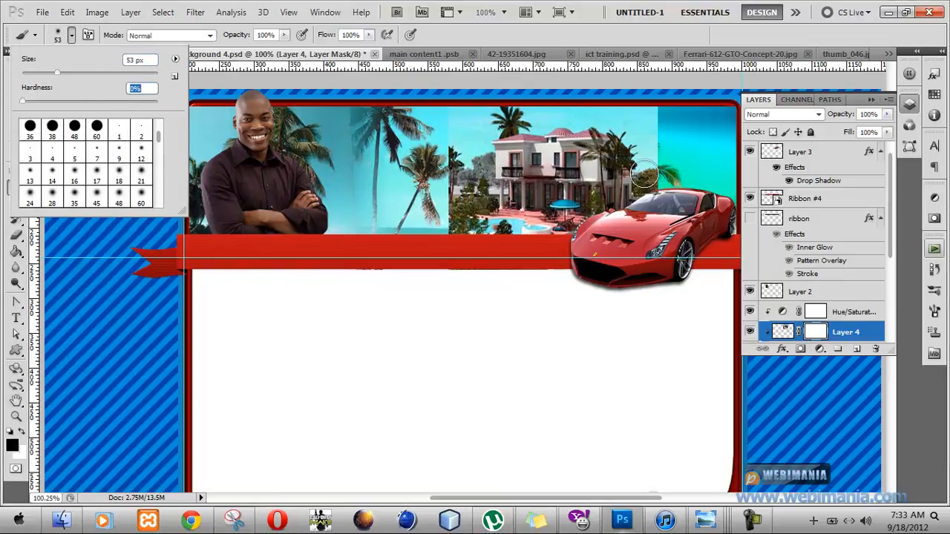
{"action": "left_click", "coordinate": [369, 34]}
{"action": "left_click_drag", "start_coordinate": [369, 47], "coordinate": [322, 56]}
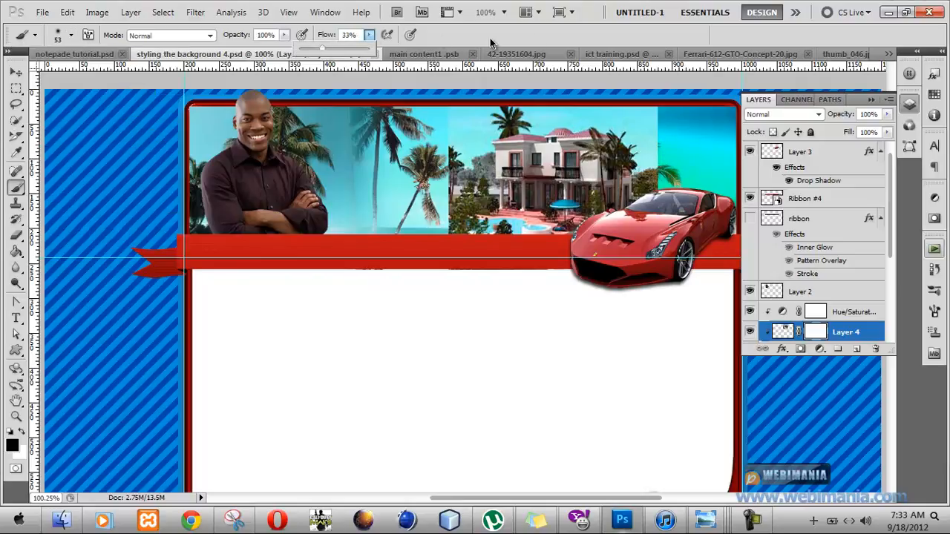
Paint black on the mask along the house picture's right and left edges to blend them into the beach background.
{"action": "left_click", "coordinate": [665, 153]}
{"action": "mouse_move", "coordinate": [665, 153]}
{"action": "left_mouse_down"}
{"action": "mouse_move", "coordinate": [652, 105]}
{"action": "mouse_move", "coordinate": [681, 263]}
{"action": "mouse_move", "coordinate": [671, 106]}
{"action": "mouse_move", "coordinate": [639, 102]}
{"action": "left_mouse_up"}
{"action": "mouse_move", "coordinate": [471, 83]}
{"action": "left_mouse_down"}
{"action": "mouse_move", "coordinate": [436, 119]}
{"action": "mouse_move", "coordinate": [449, 223]}
{"action": "mouse_move", "coordinate": [430, 239]}
{"action": "left_mouse_up"}
{"action": "mouse_move", "coordinate": [450, 154]}
{"action": "left_mouse_down"}
{"action": "mouse_move", "coordinate": [434, 183]}
{"action": "mouse_move", "coordinate": [463, 87]}
{"action": "mouse_move", "coordinate": [431, 287]}
{"action": "left_mouse_up"}
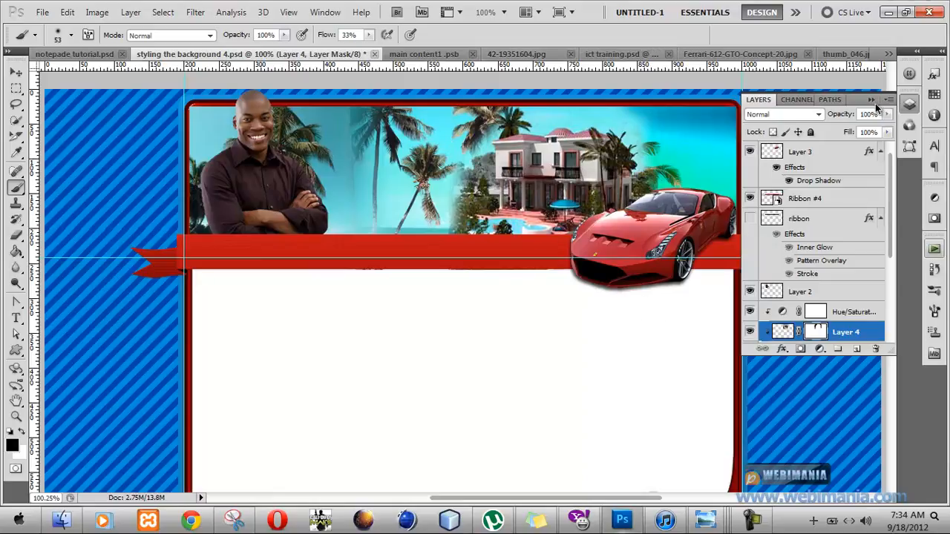
{"action": "left_click", "coordinate": [871, 100]}
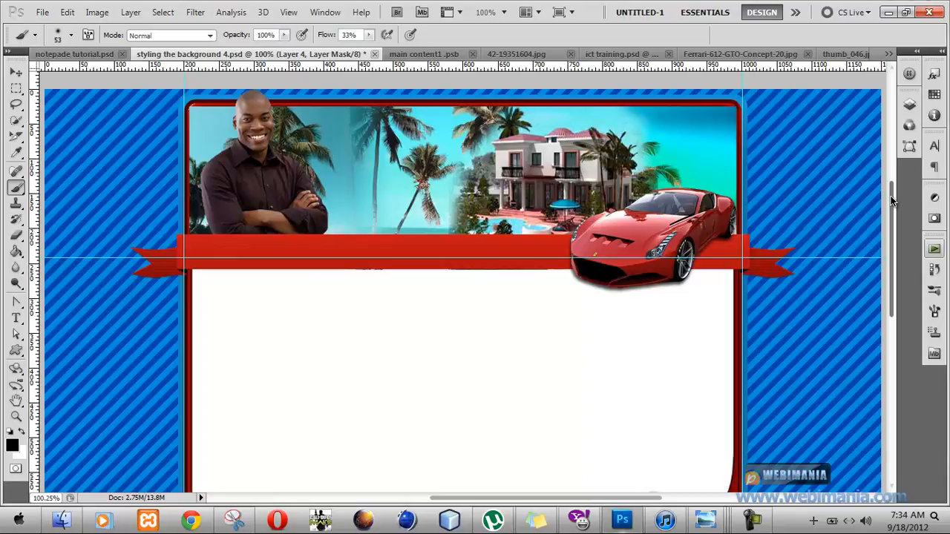
{"action": "left_click_drag", "start_coordinate": [893, 200], "coordinate": [890, 280]}
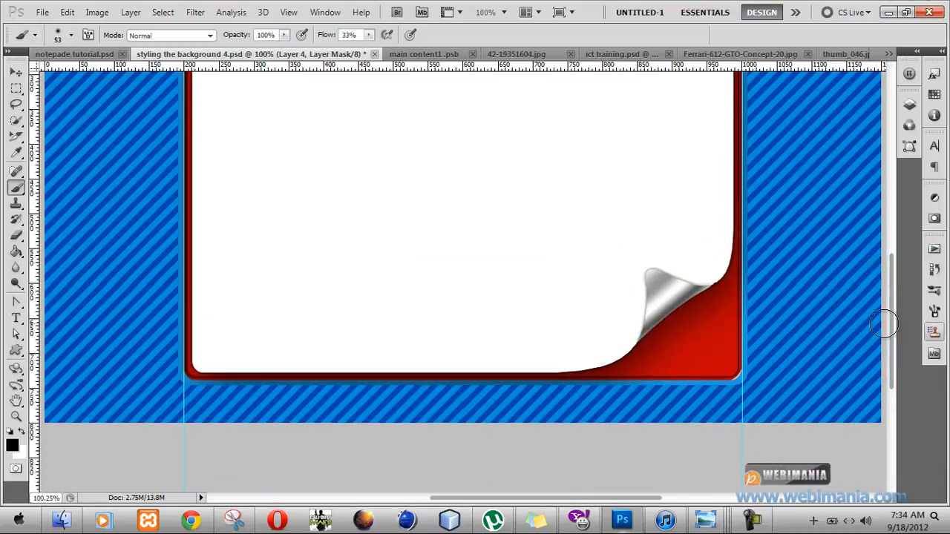
{"action": "left_click_drag", "start_coordinate": [892, 325], "coordinate": [887, 269]}
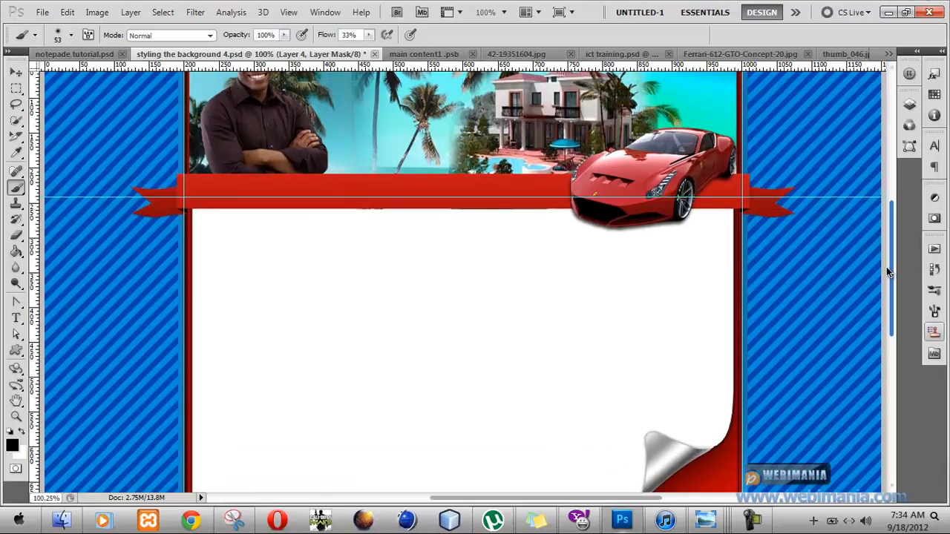